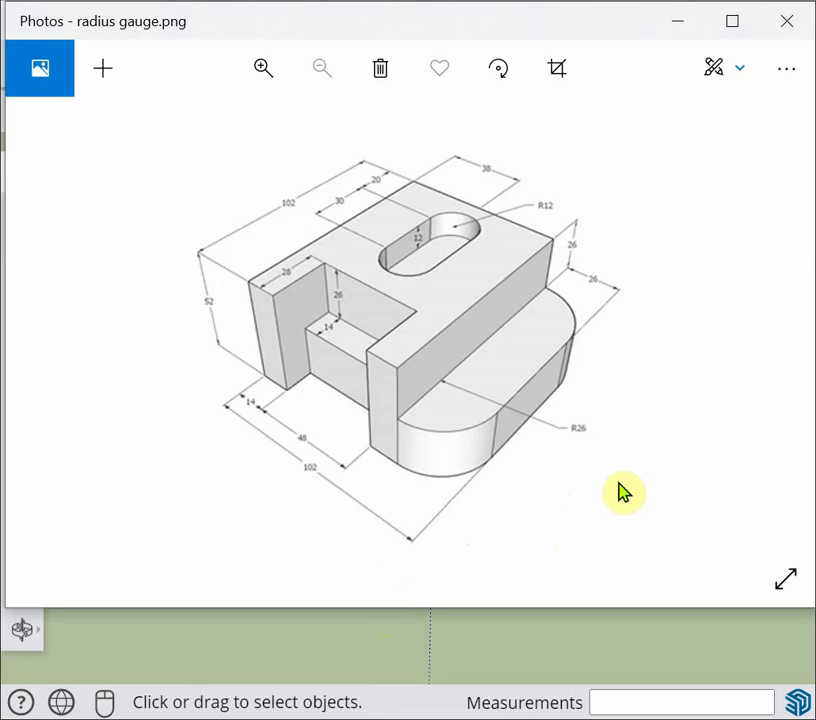
# Step: Compare the dimensioned radius gauge drawing with its colour-coded version
pyautogui.moveTo(727, 331)
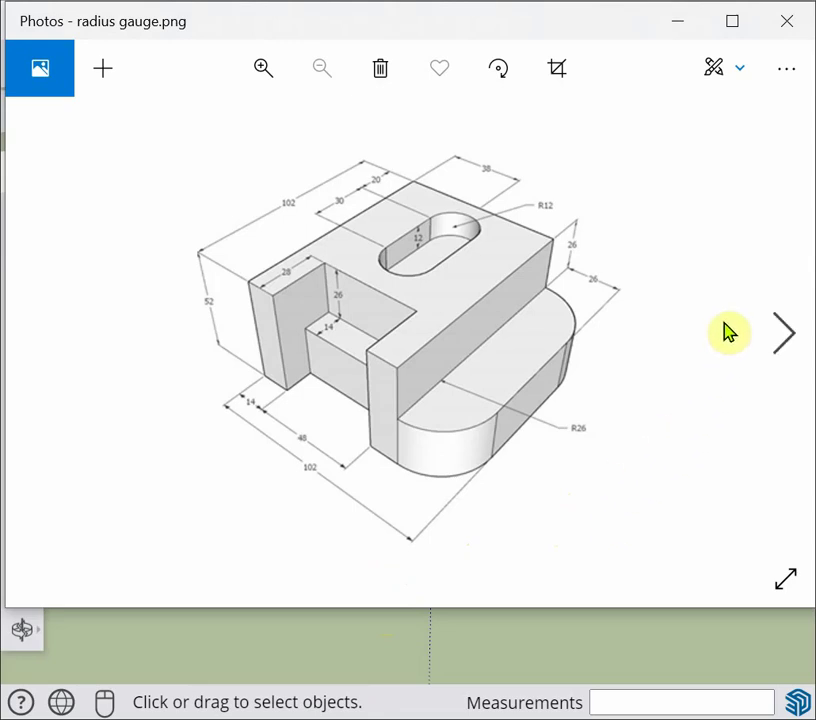
pyautogui.click(779, 350)
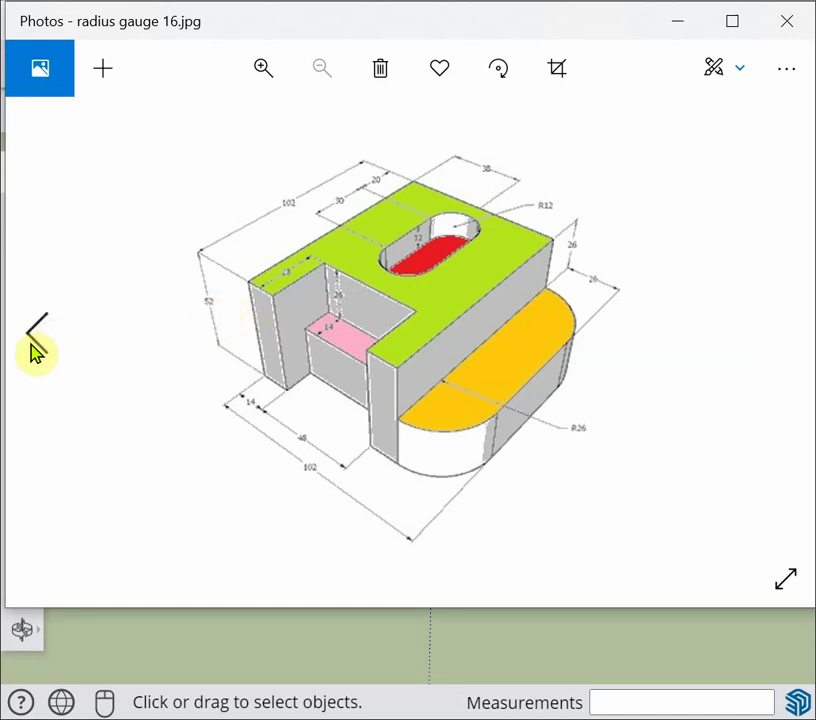
pyautogui.click(40, 340)
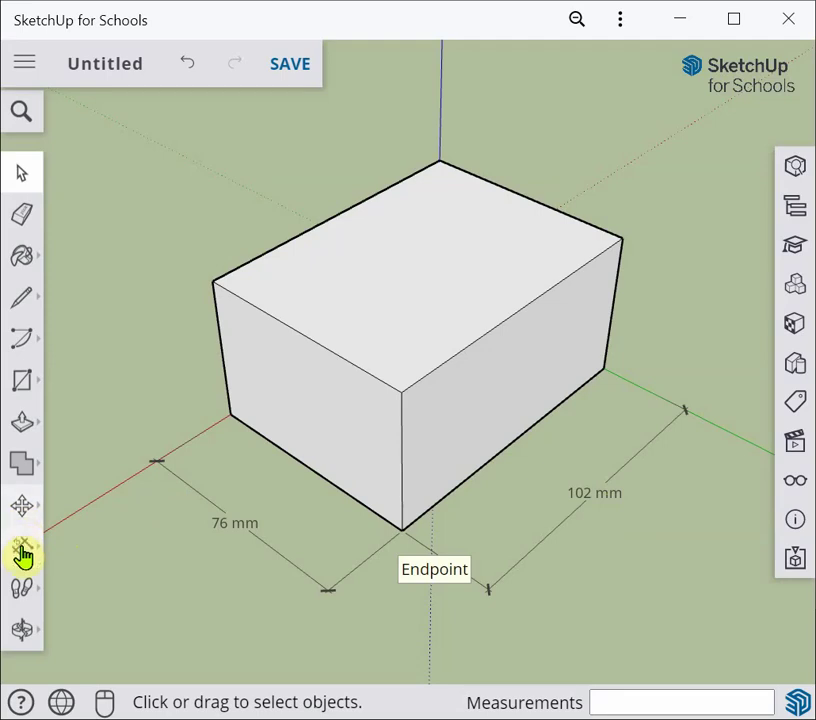
# Step: Try pushing the block's top face down 52 mm to its base with Push/Pull, and restore the block
pyautogui.click(22, 422)
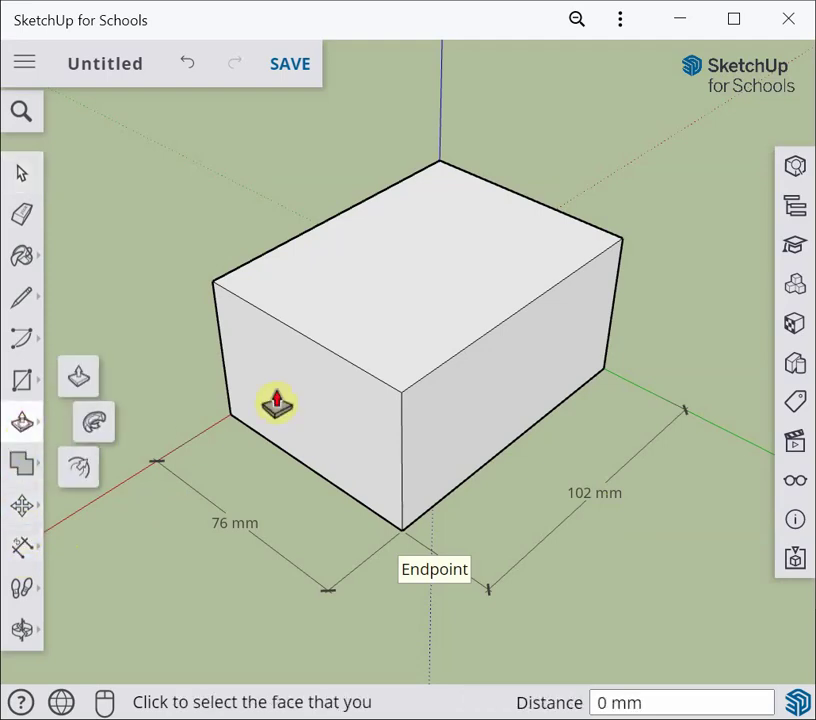
pyautogui.click(391, 310)
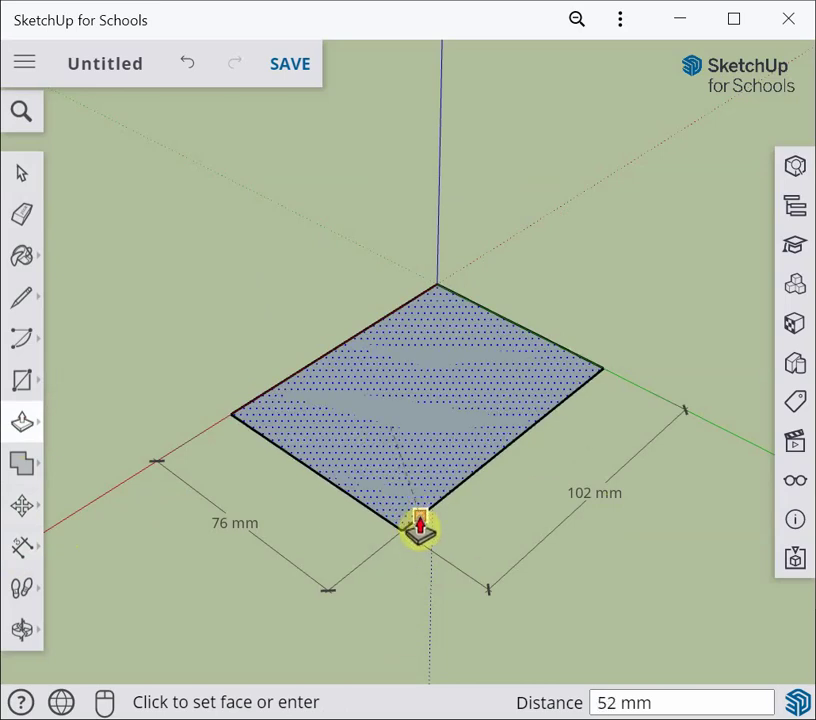
pyautogui.click(440, 520)
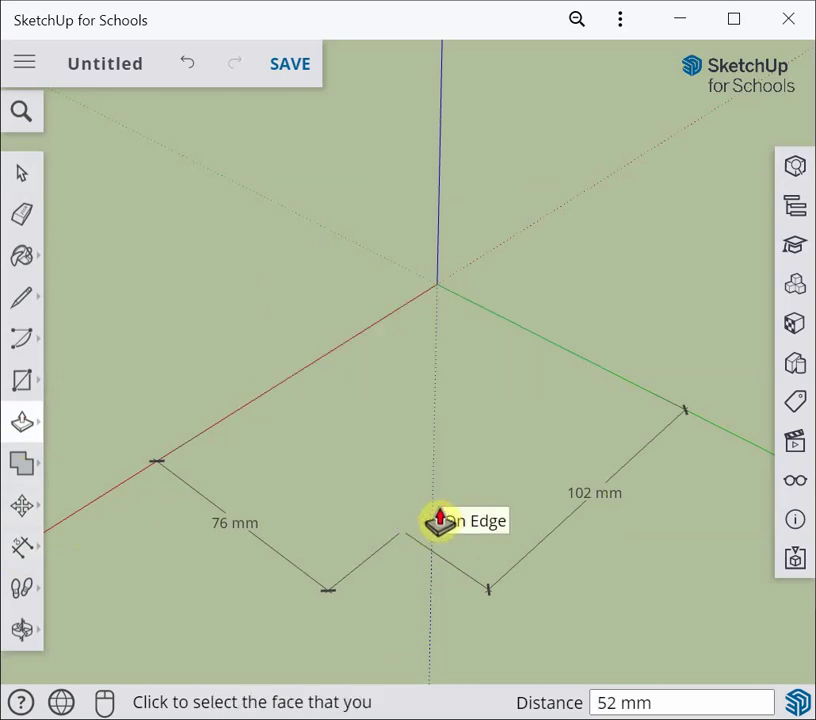
pyautogui.hotkey('ctrl', 'z')
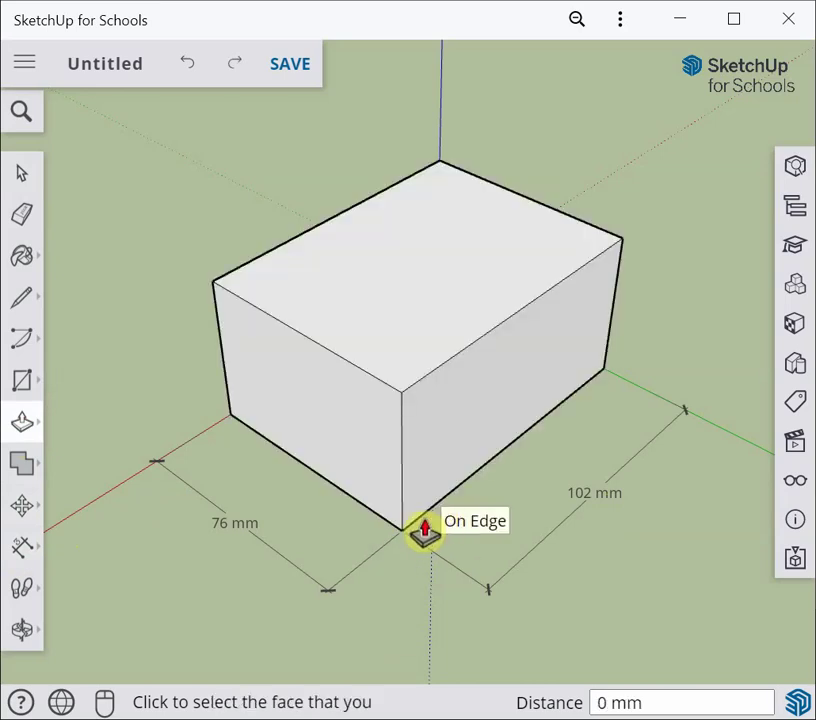
pyautogui.click(398, 305)
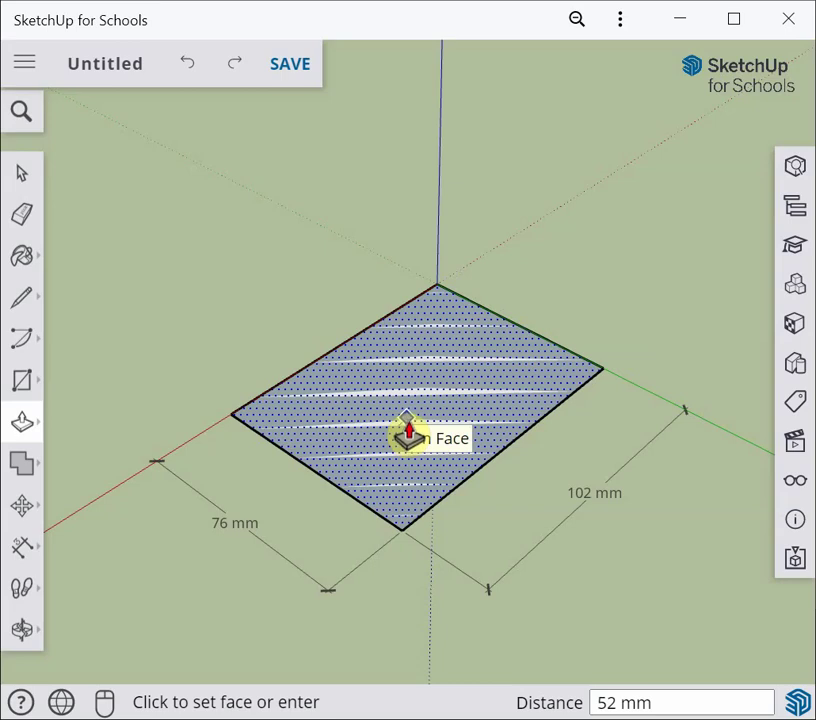
pyautogui.doubleClick(405, 378)
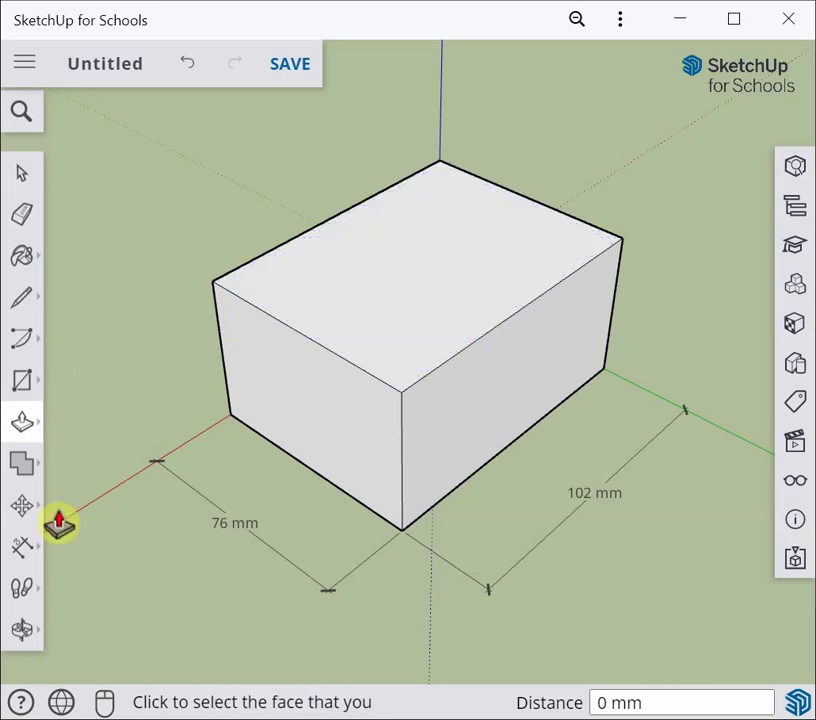
# Step: Dimension the block's height along the vertical edge at the red axis, placing the dimension outside the block
pyautogui.click(23, 550)
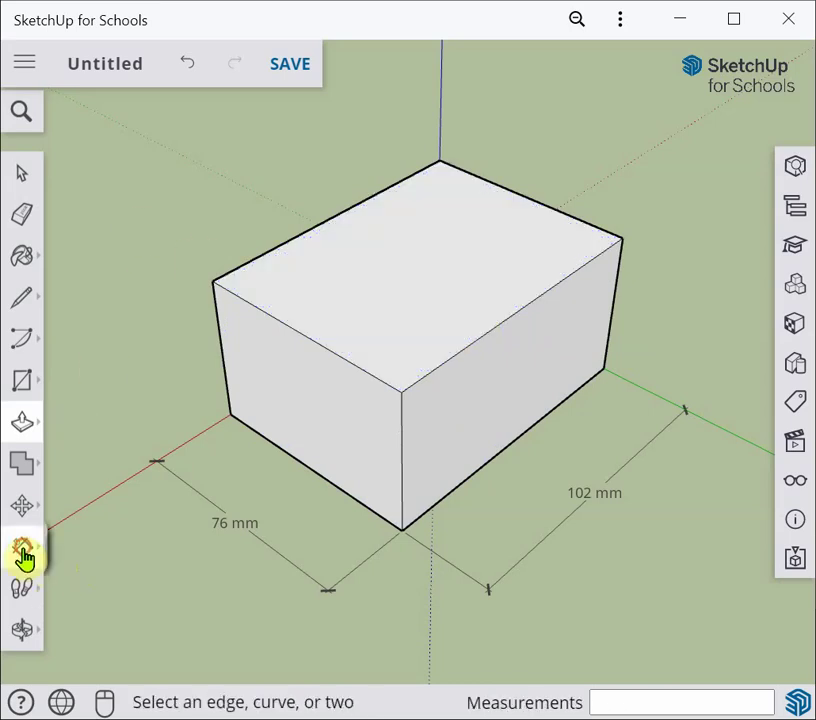
pyautogui.click(231, 416)
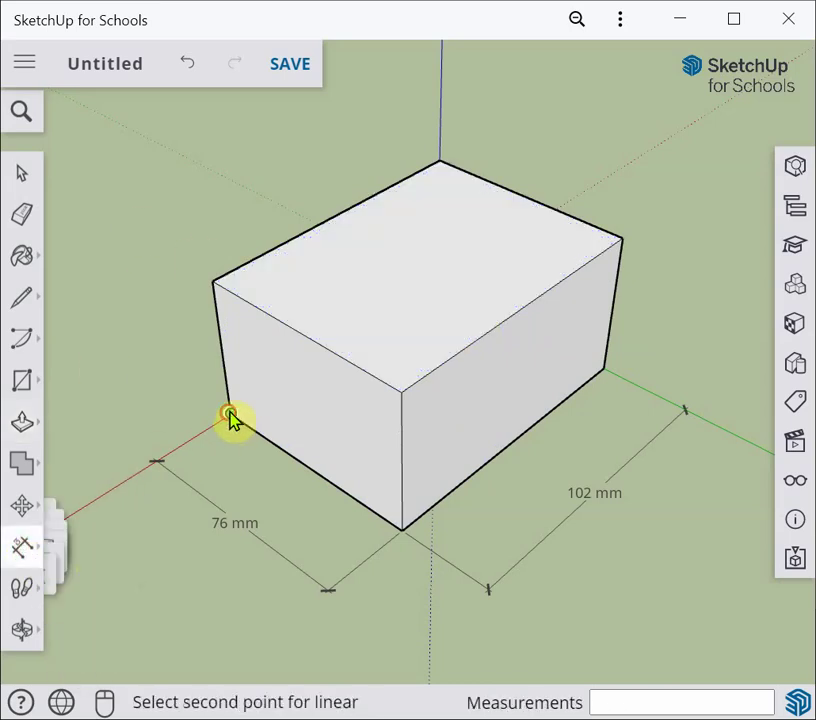
pyautogui.click(215, 284)
pyautogui.click(144, 392)
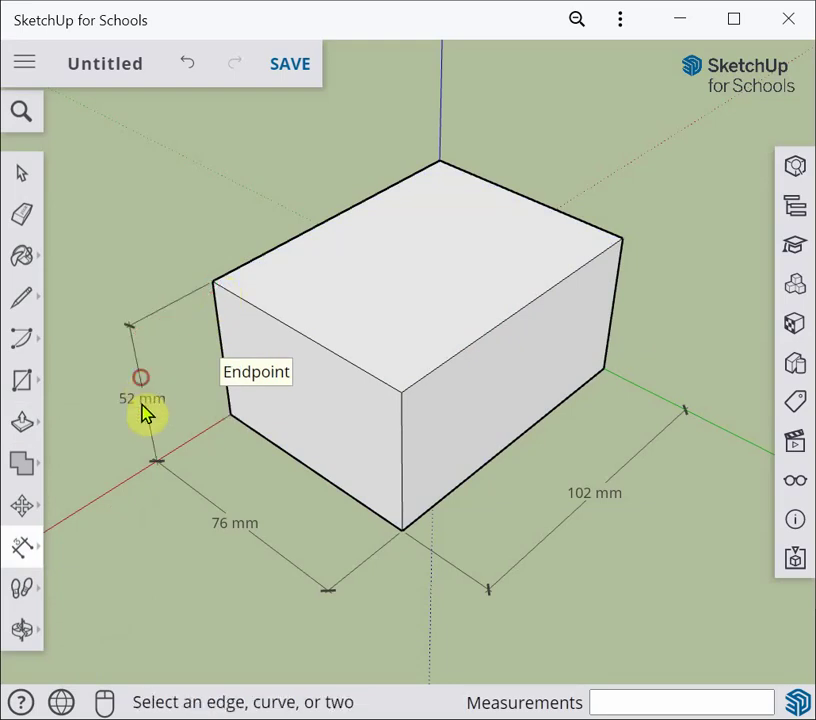
pyautogui.click(22, 175)
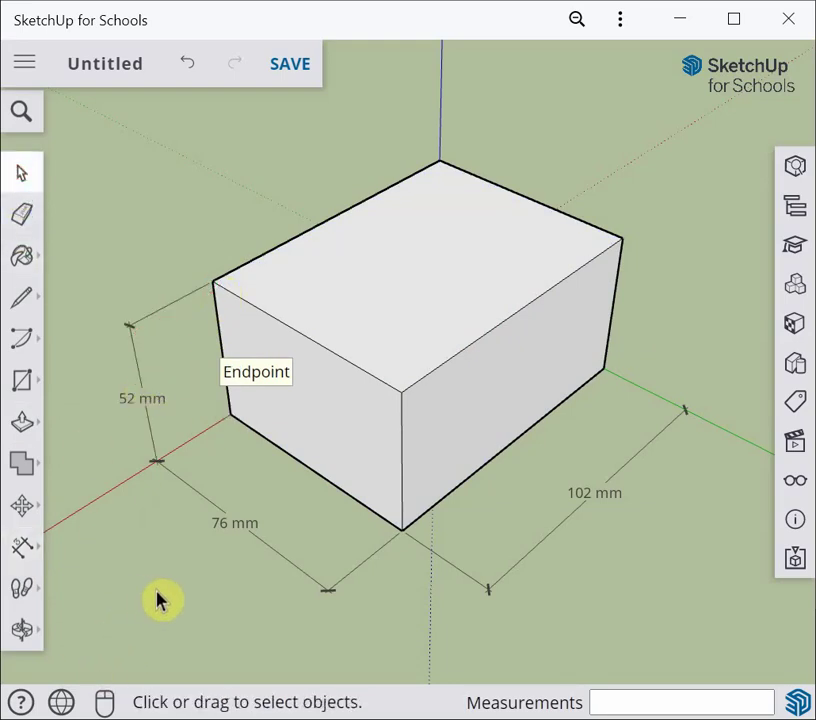
# Step: Check the reference drawing and place a Tape Measure guide across the top face, 38 mm from its long edge above the red axis
pyautogui.moveTo(158, 601)
pyautogui.mouseDown(button='middle')
pyautogui.moveTo(157, 590)
pyautogui.moveTo(149, 592)
pyautogui.mouseUp(button='middle')
pyautogui.hotkey('alt', 'Tab')
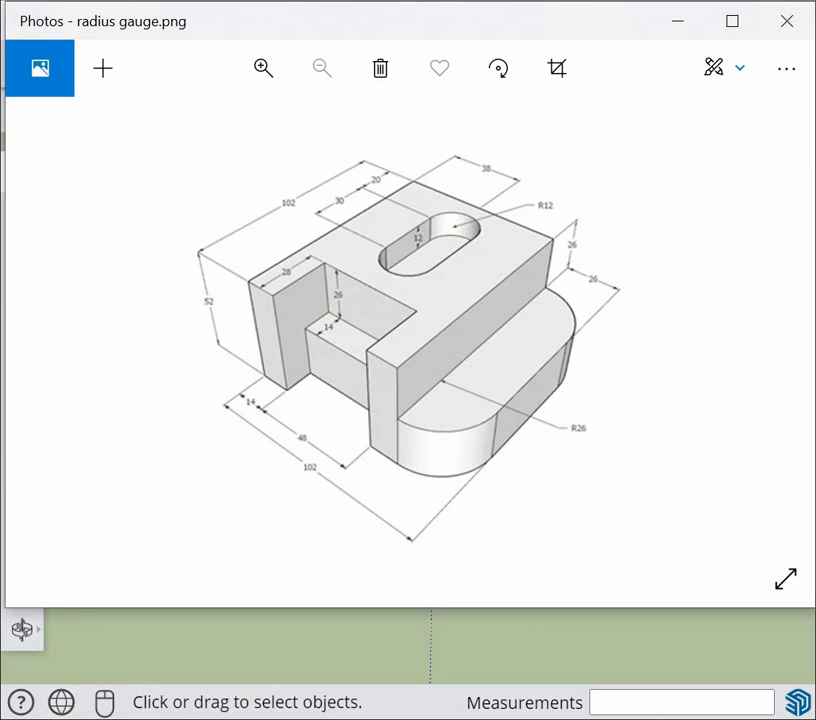
pyautogui.hotkey('alt', 'Tab')
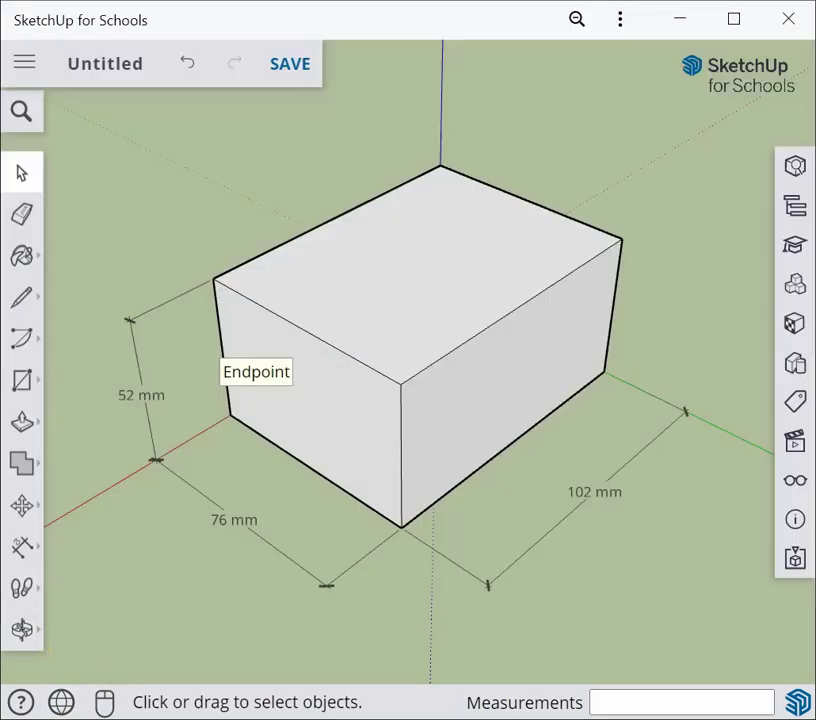
pyautogui.click(22, 552)
pyautogui.click(80, 428)
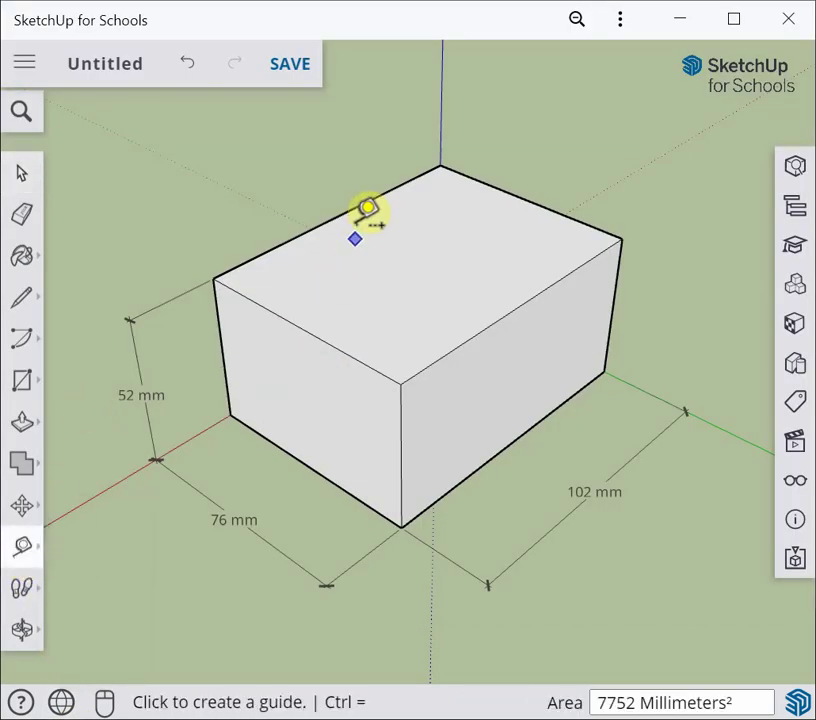
pyautogui.click(405, 186)
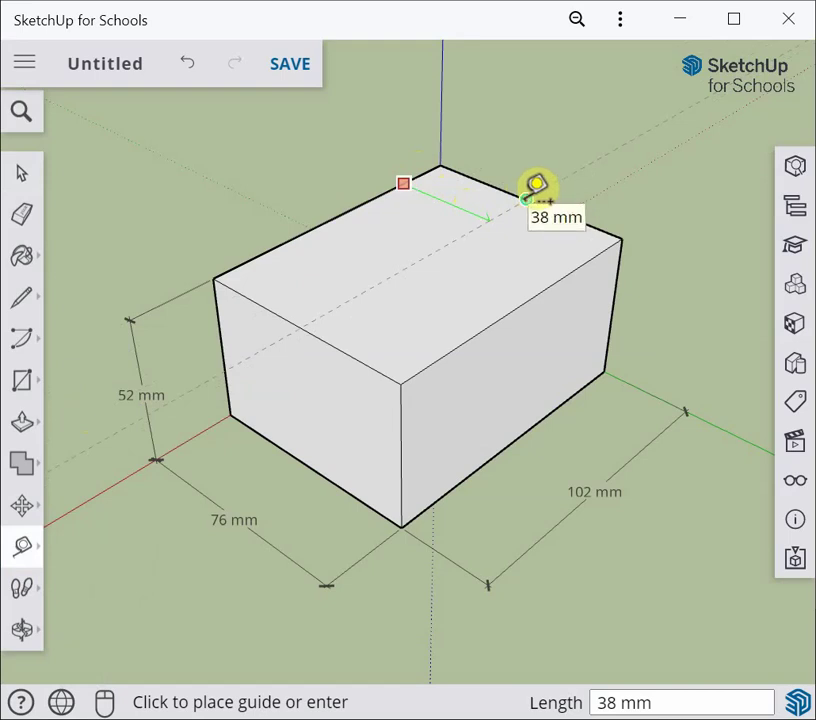
pyautogui.click(523, 199)
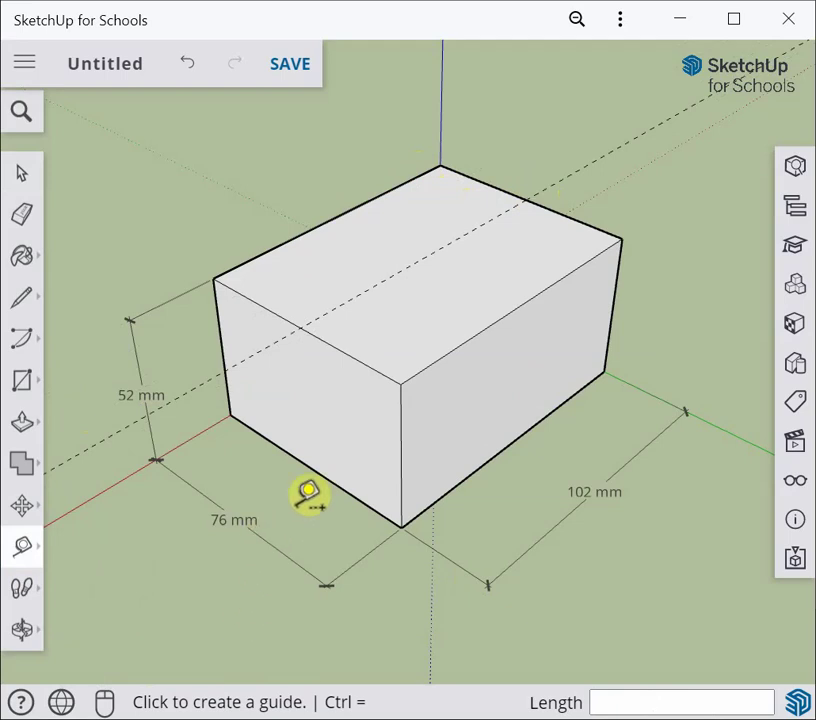
# Step: Place a vertical guide on the 76 mm wide end face through the point where the top guide meets its upper edge
pyautogui.moveTo(355, 420); pyautogui.dragTo(388, 423, button='middle')
pyautogui.press('t')
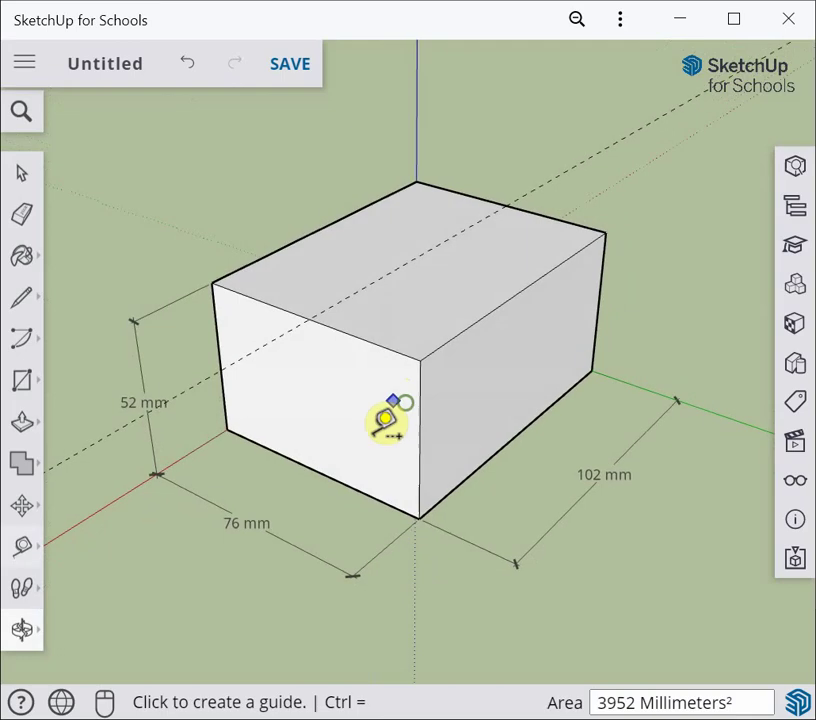
pyautogui.click(218, 340)
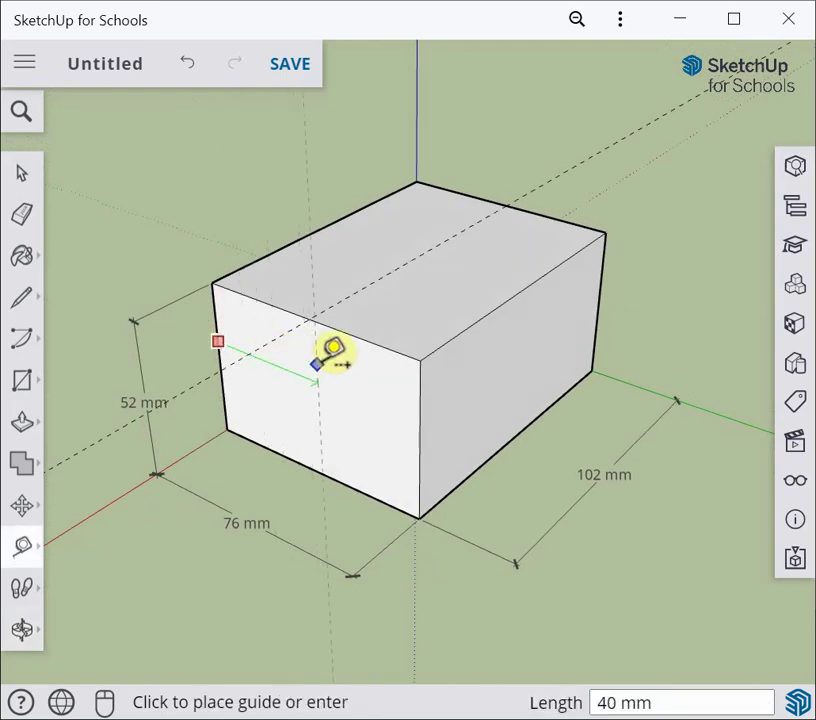
pyautogui.click(326, 310)
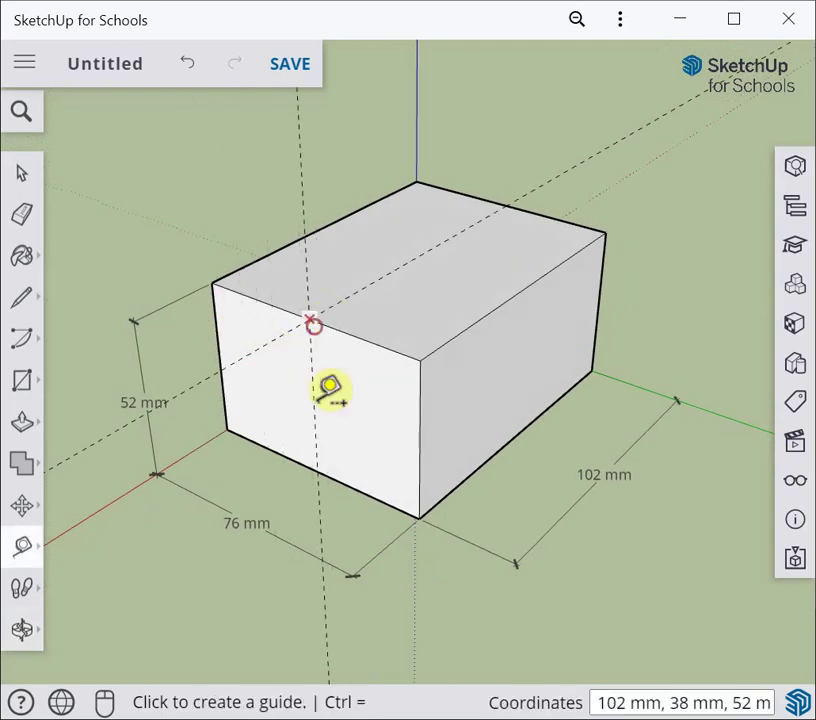
# Step: Add two vertical guides on the end face for the notch, 14 mm from its left vertical edge and 48 mm beyond that guide
pyautogui.moveTo(318, 545); pyautogui.dragTo(406, 529, button='middle')
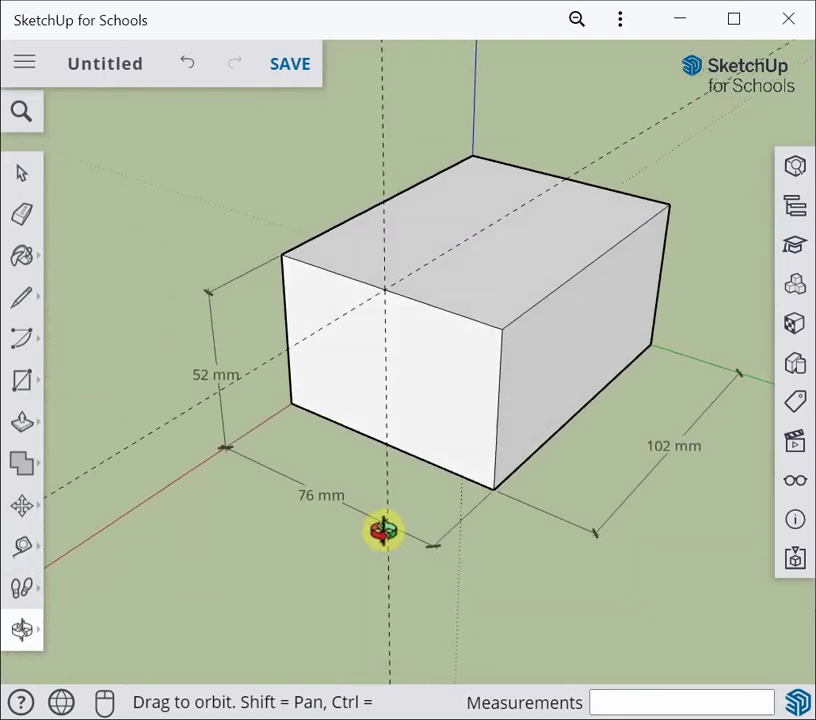
pyautogui.press('t')
pyautogui.moveTo(308, 672); pyautogui.dragTo(319, 674, button='middle')
pyautogui.hotkey('alt', 'Tab')
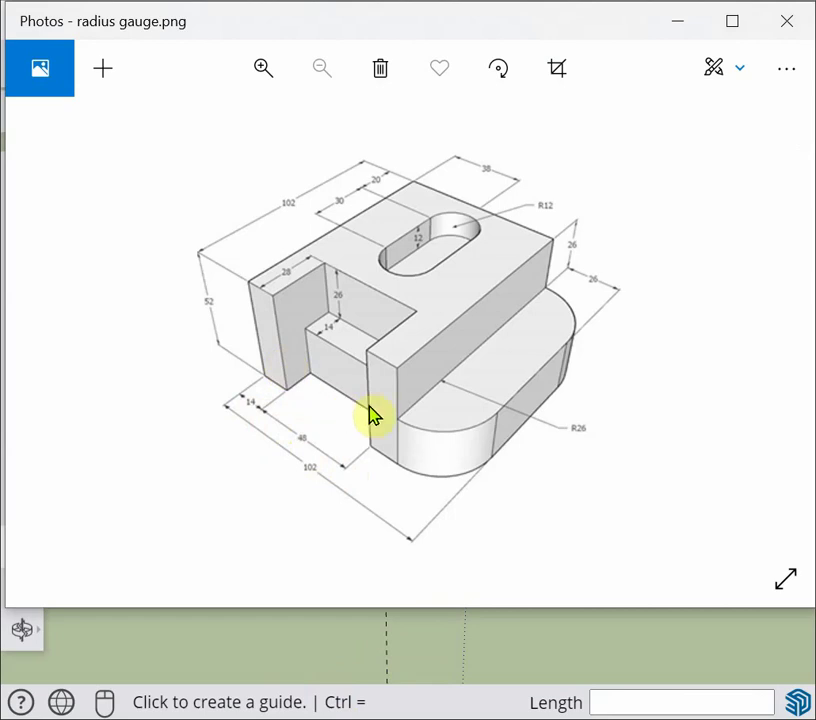
pyautogui.click(310, 637)
pyautogui.moveTo(324, 424)
pyautogui.mouseDown(button='middle')
pyautogui.moveTo(350, 371)
pyautogui.moveTo(357, 319)
pyautogui.mouseUp(button='middle')
pyautogui.press('t')
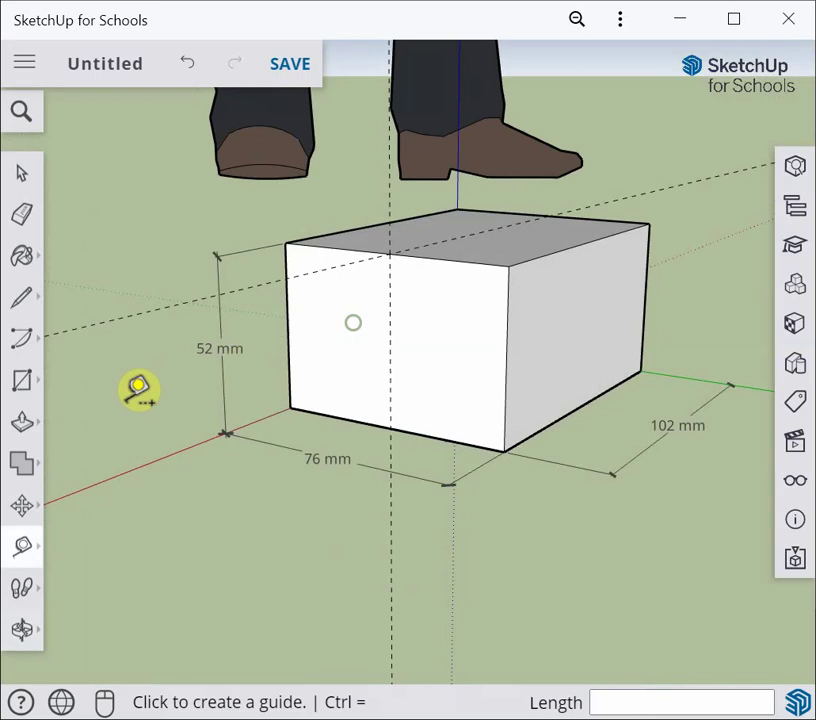
pyautogui.click(22, 552)
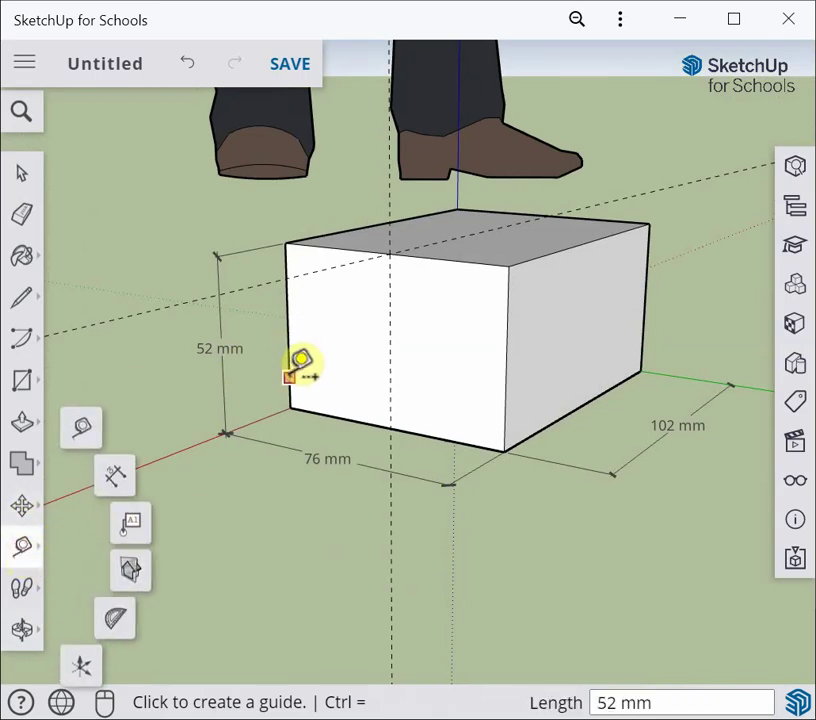
pyautogui.click(289, 376)
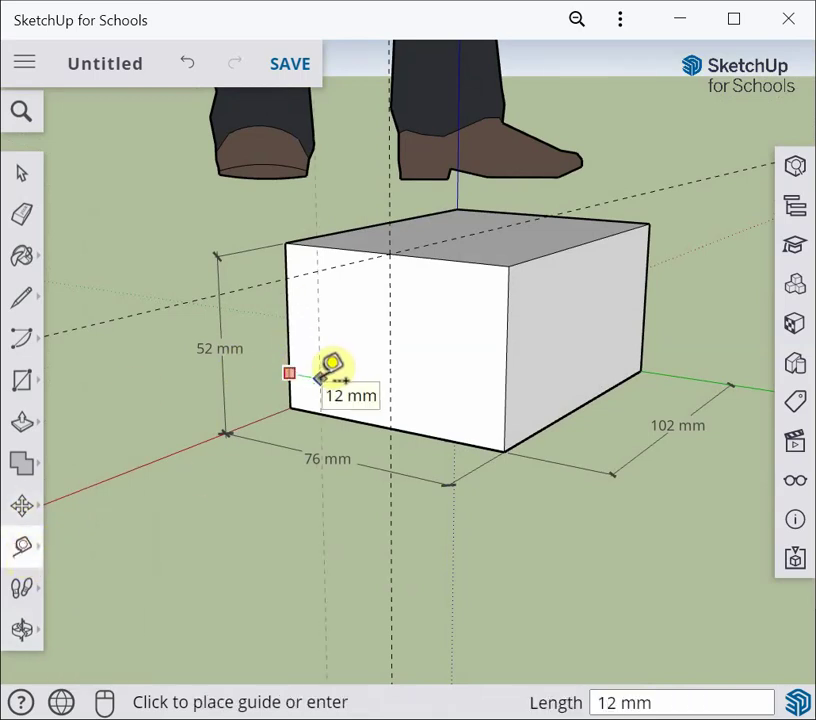
pyautogui.write('14')
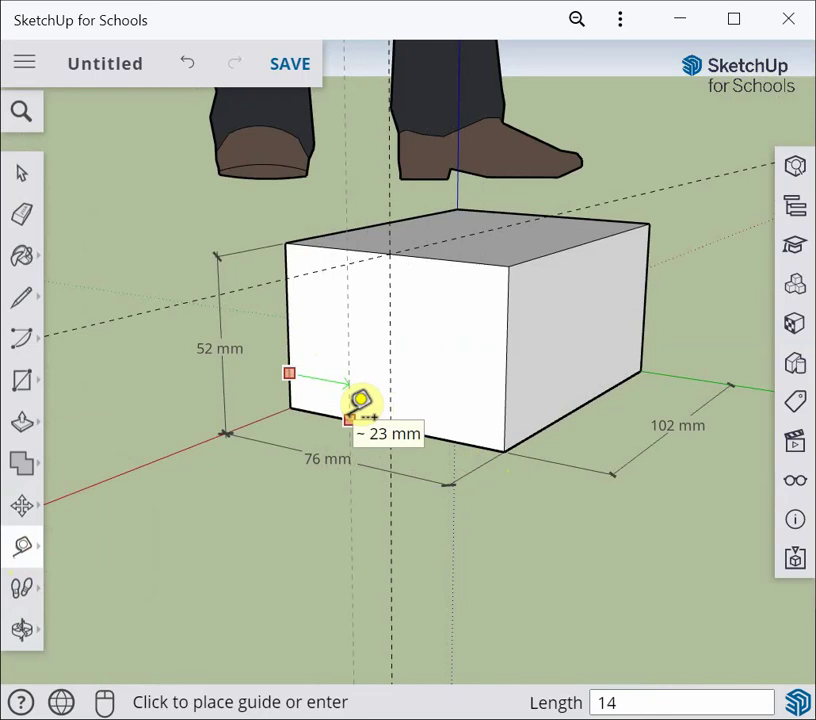
pyautogui.click(360, 402)
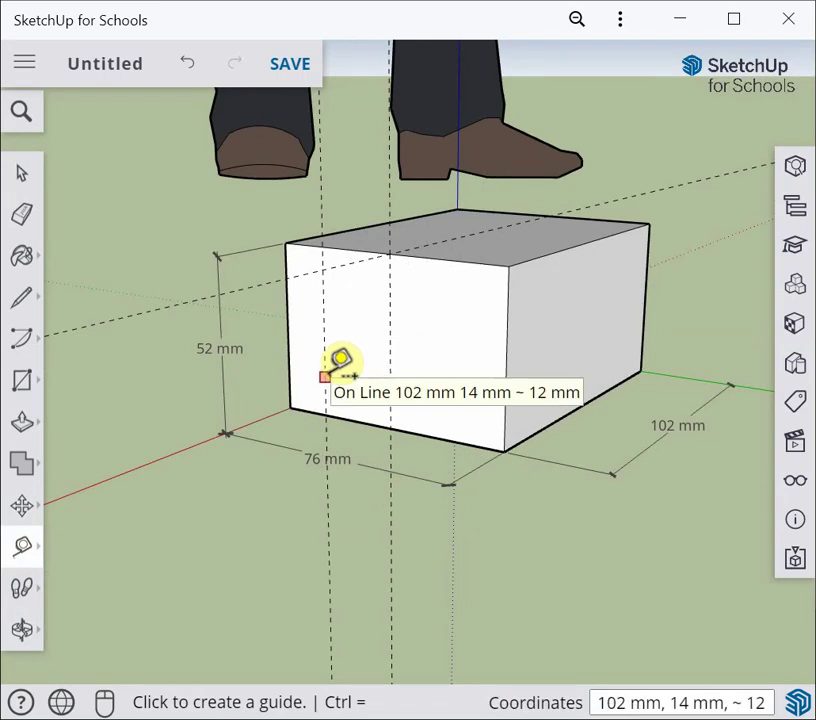
pyautogui.click(325, 377)
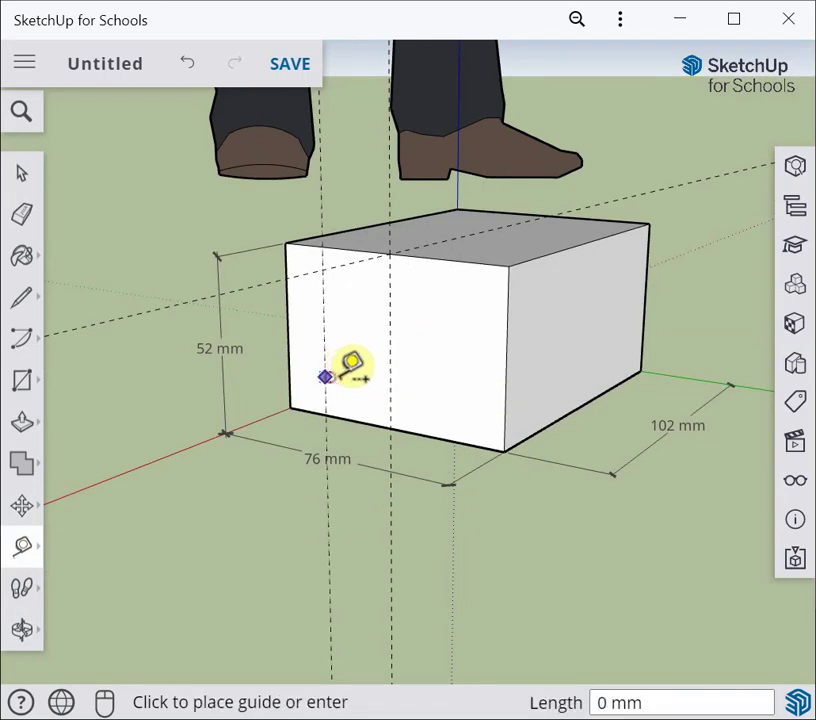
pyautogui.click(455, 399)
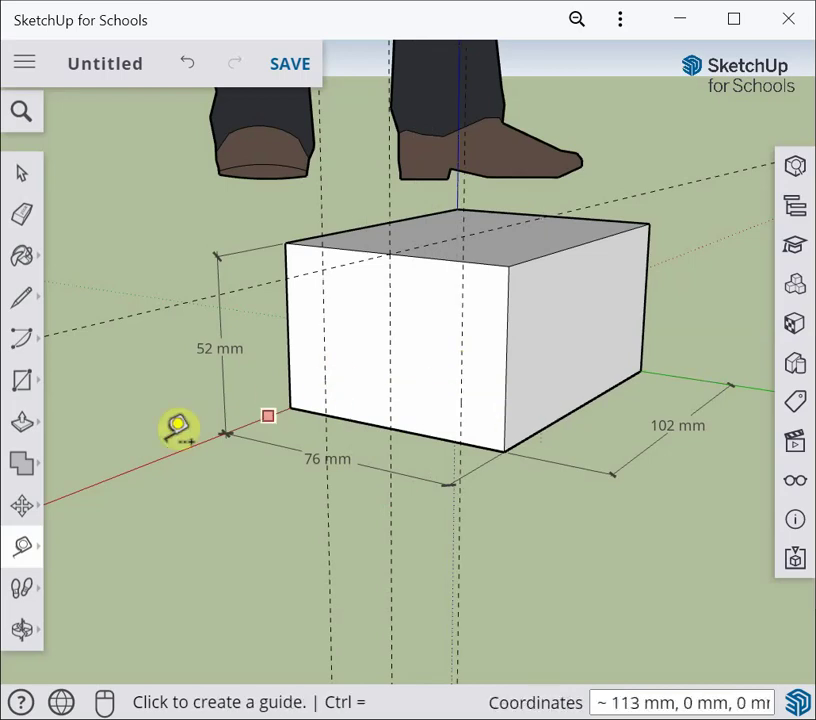
# Step: Measure from the notch's far vertical guide back to the end face's left vertical edge and check the reference drawing
pyautogui.click(22, 546)
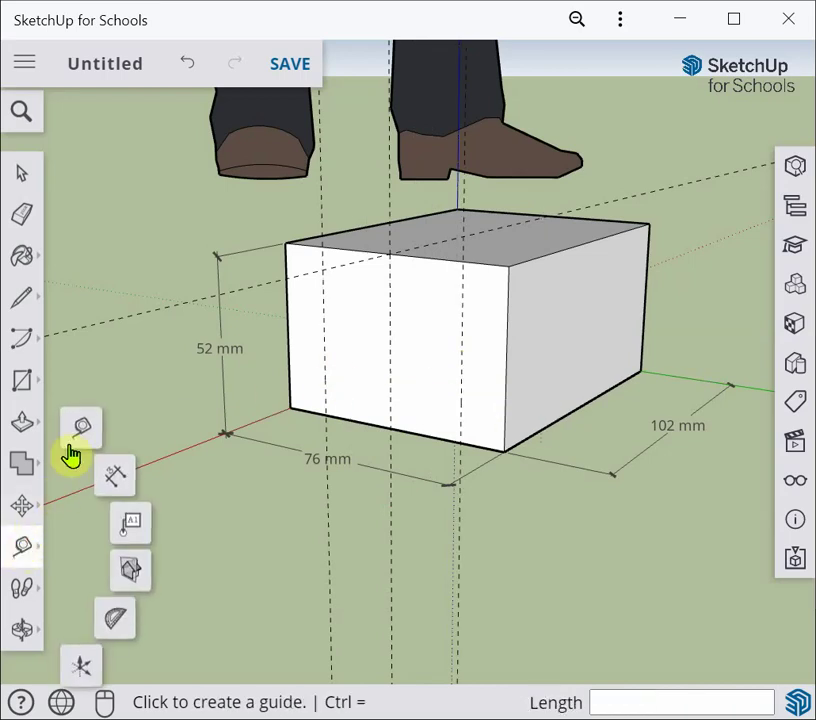
pyautogui.click(80, 430)
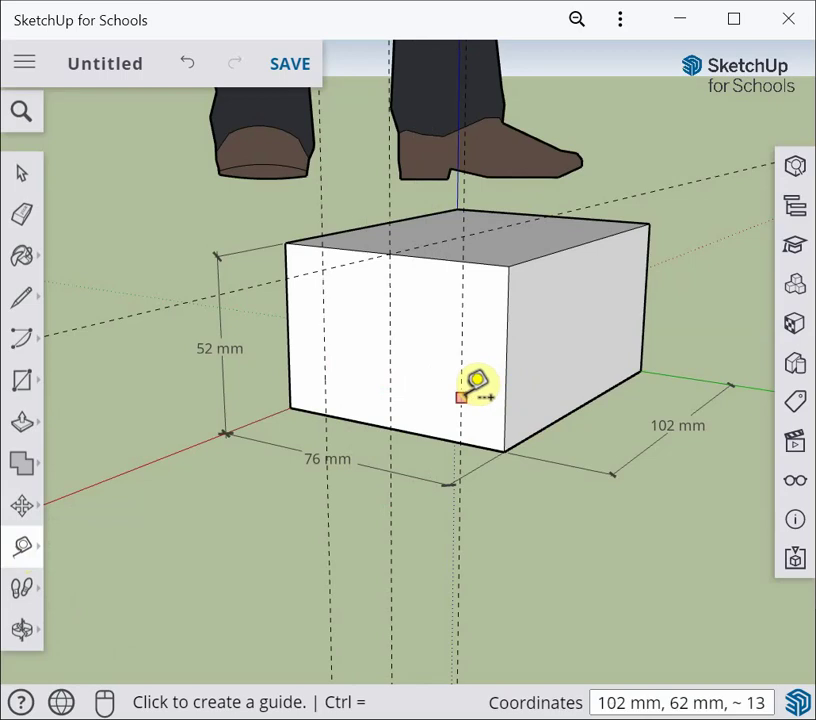
pyautogui.click(461, 398)
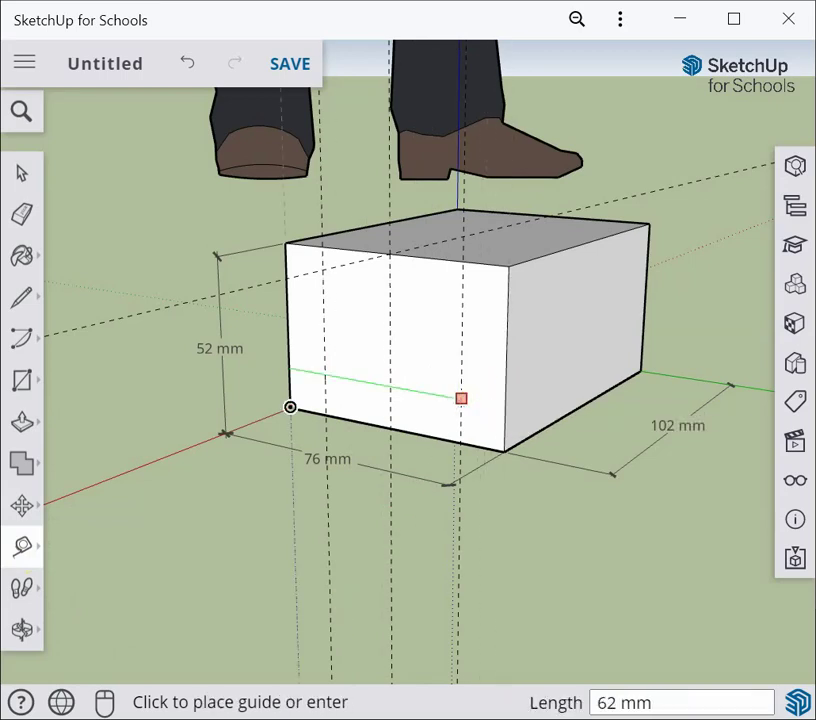
pyautogui.hotkey('alt', 'Tab')
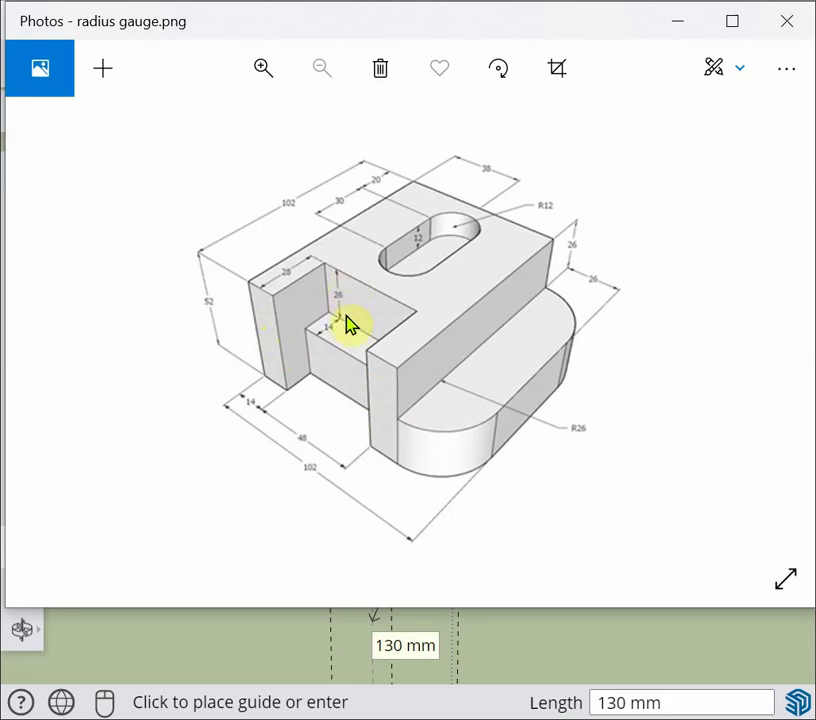
pyautogui.hotkey('alt', 'Tab')
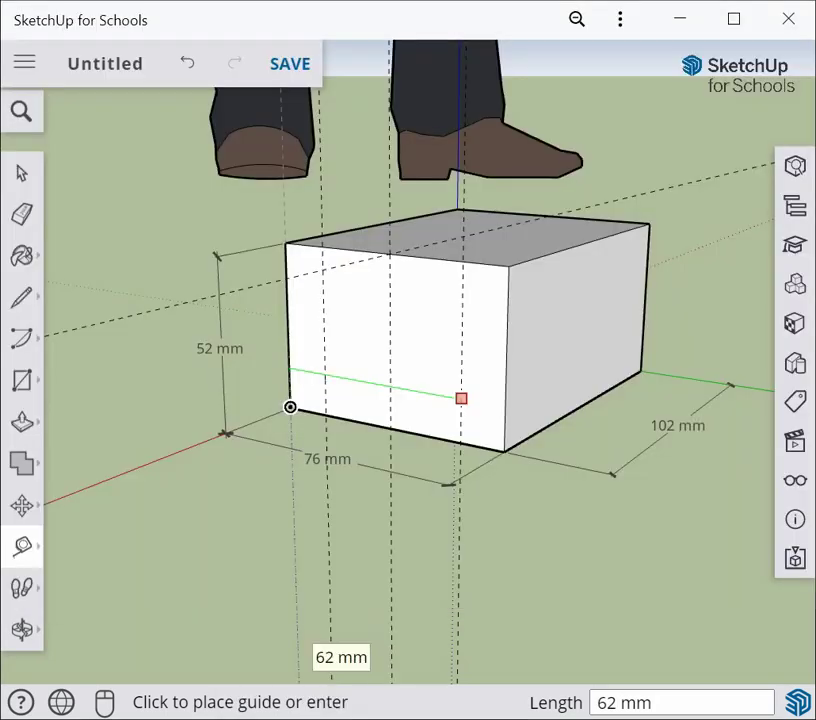
# Step: Place a horizontal Tape Measure guide on the end face, 26 mm below its upper edge
pyautogui.click(22, 554)
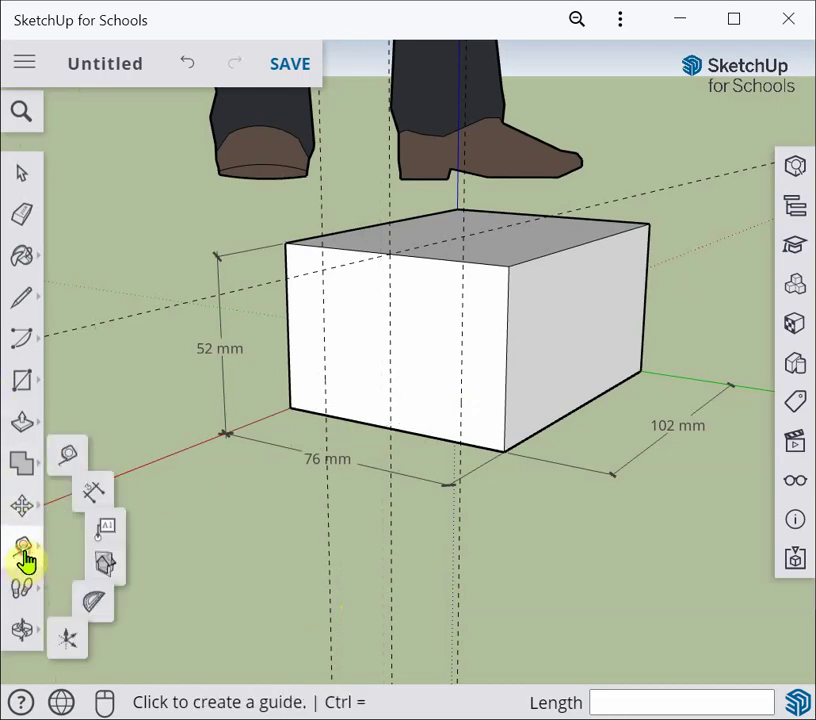
pyautogui.click(431, 261)
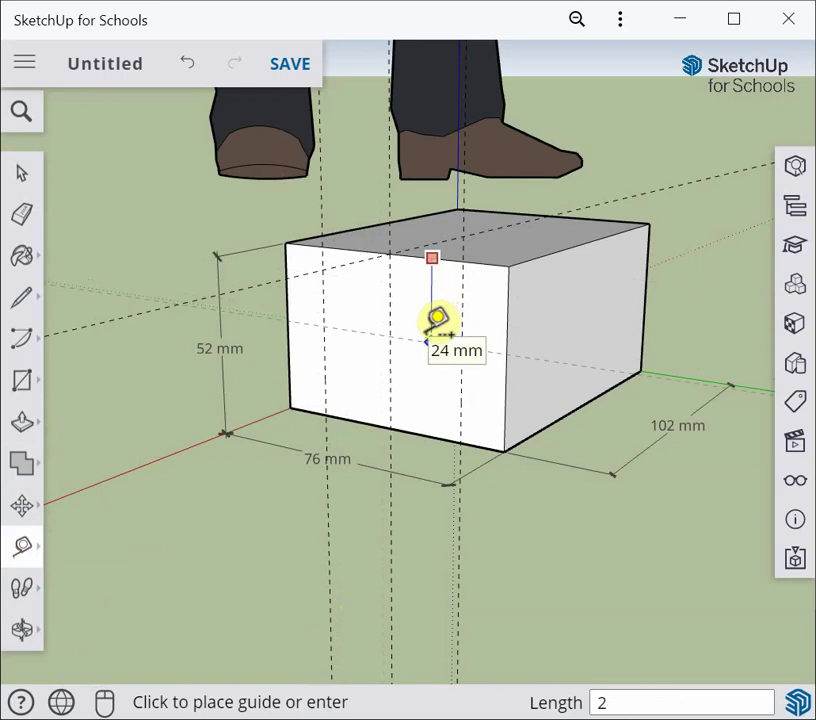
pyautogui.write('26')
pyautogui.press('Return')
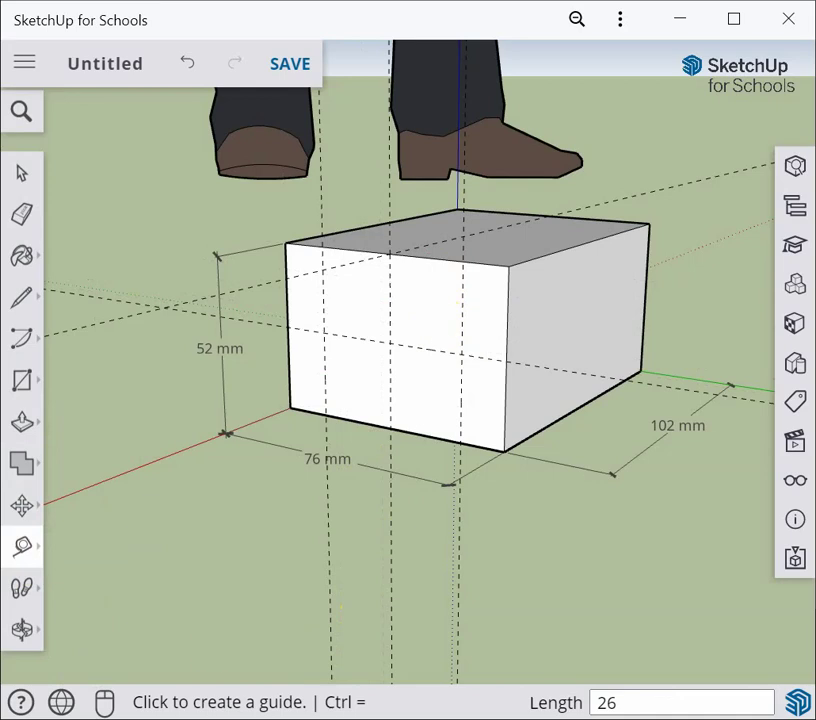
# Step: Check the reference drawing and draw two stacked 48 x 26 mm rectangles between the notch guides on the end face, below and above the horizontal guide
pyautogui.hotkey('alt', 'Tab')
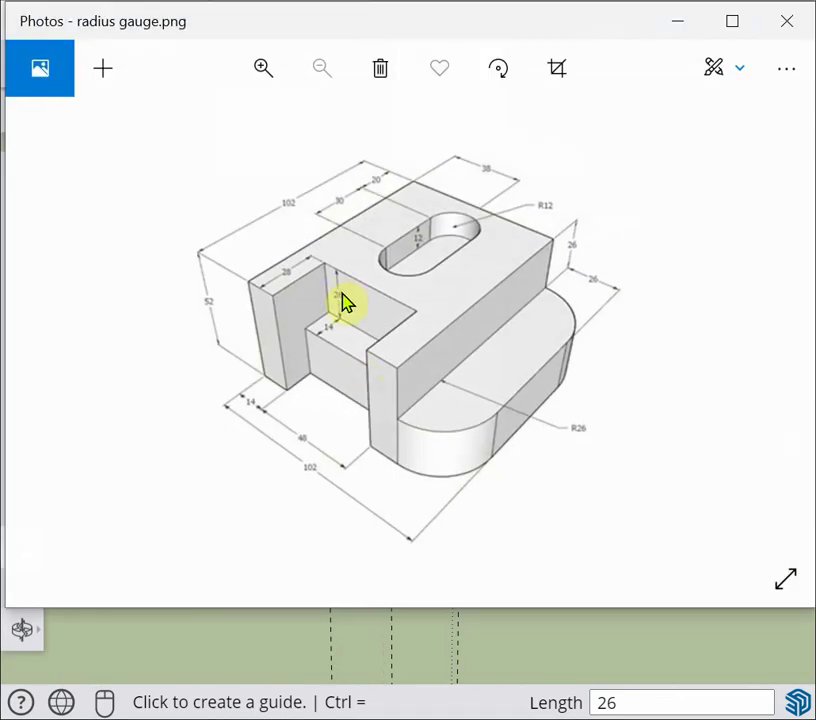
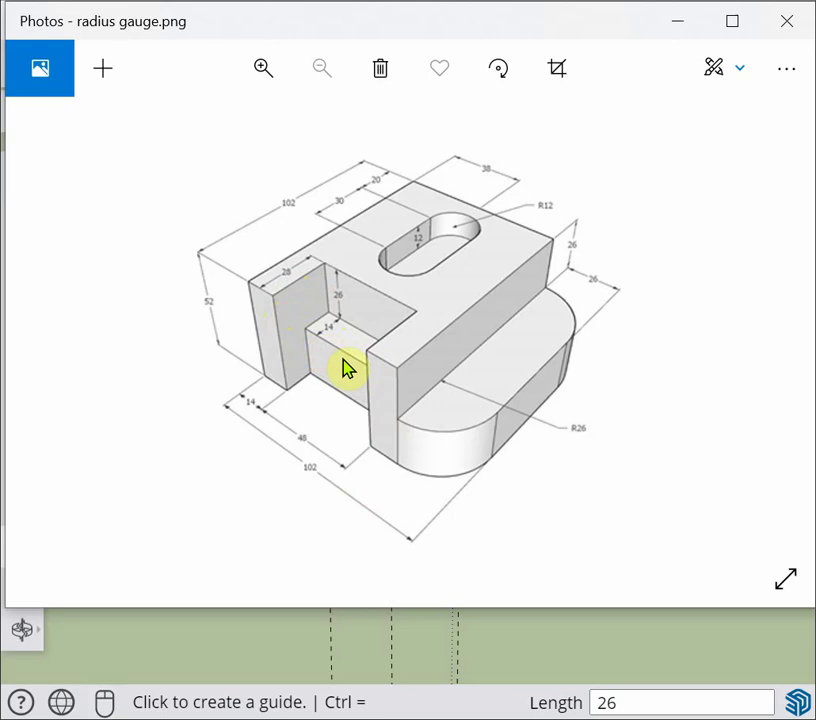
pyautogui.click(786, 21)
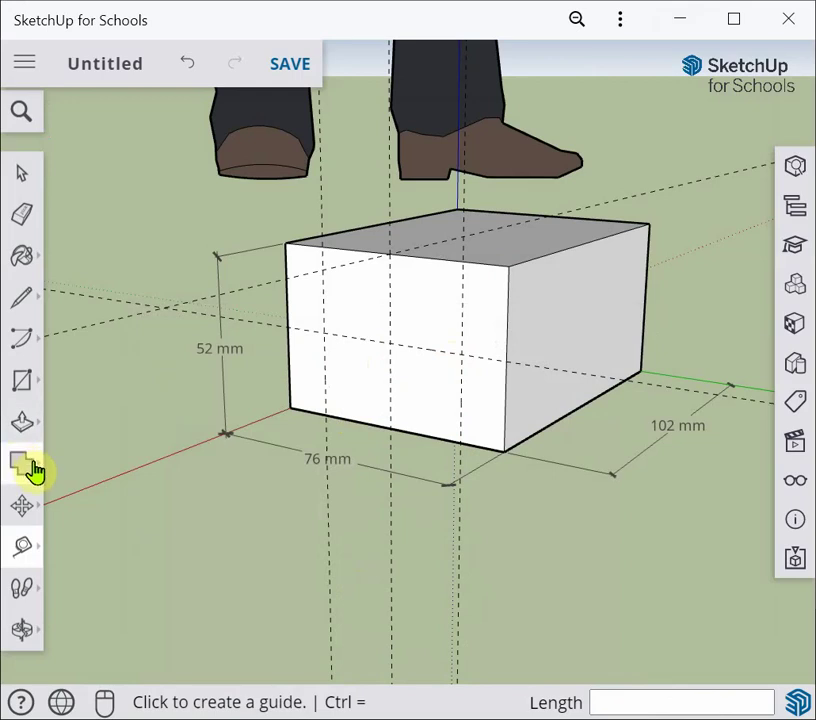
pyautogui.click(23, 385)
pyautogui.click(79, 290)
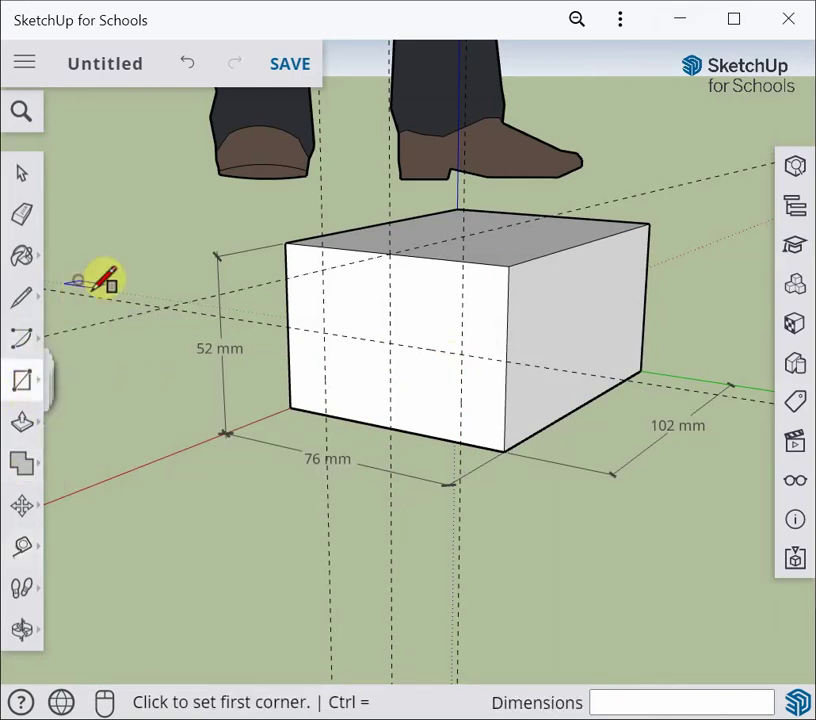
pyautogui.click(325, 414)
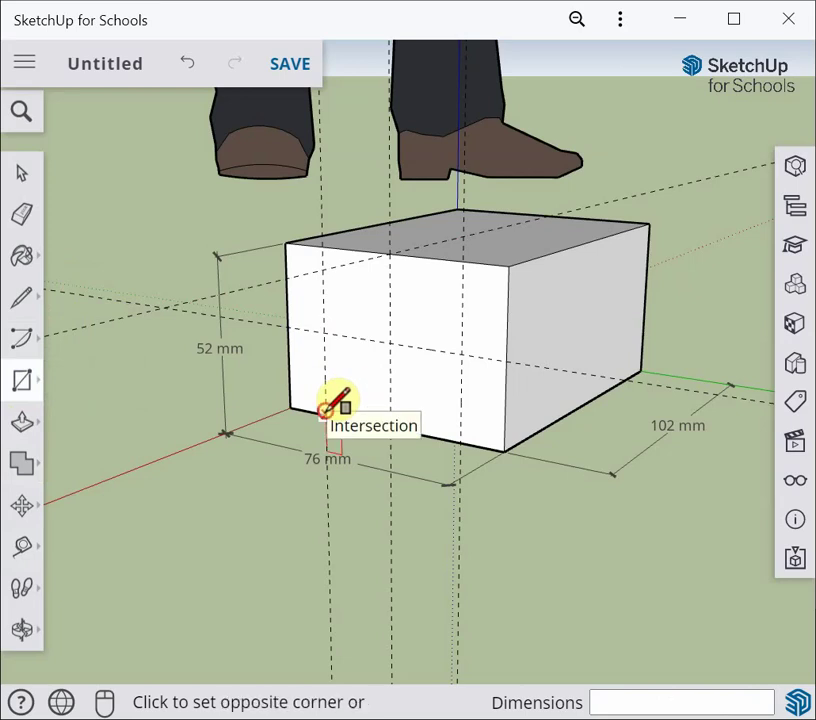
pyautogui.click(461, 352)
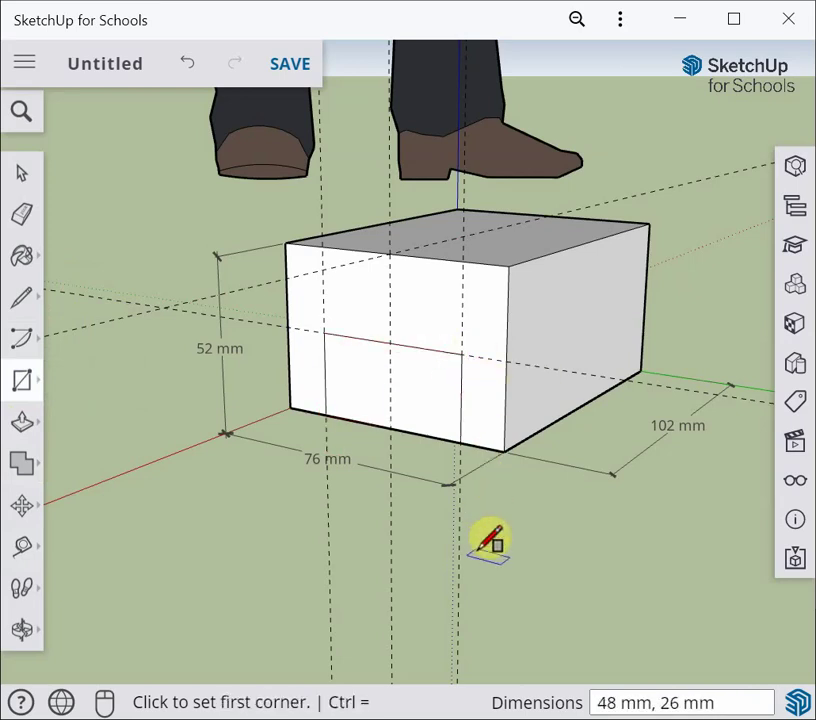
pyautogui.click(462, 353)
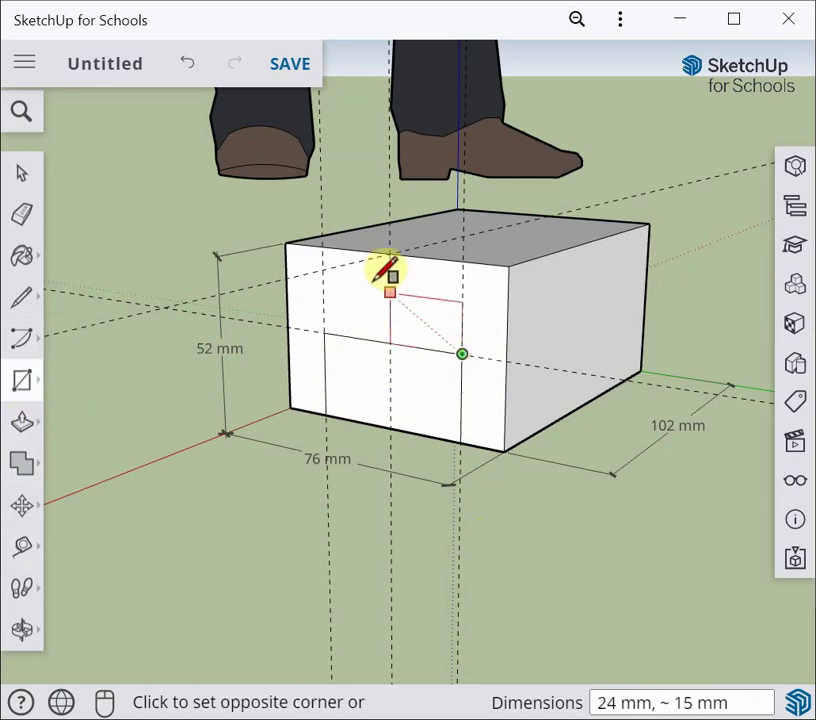
pyautogui.click(327, 245)
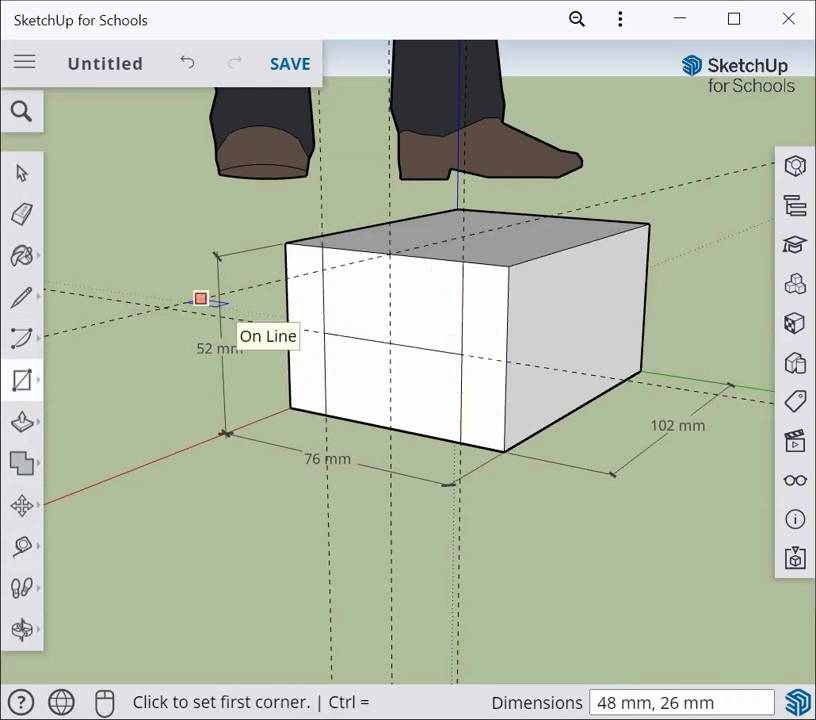
pyautogui.click(21, 174)
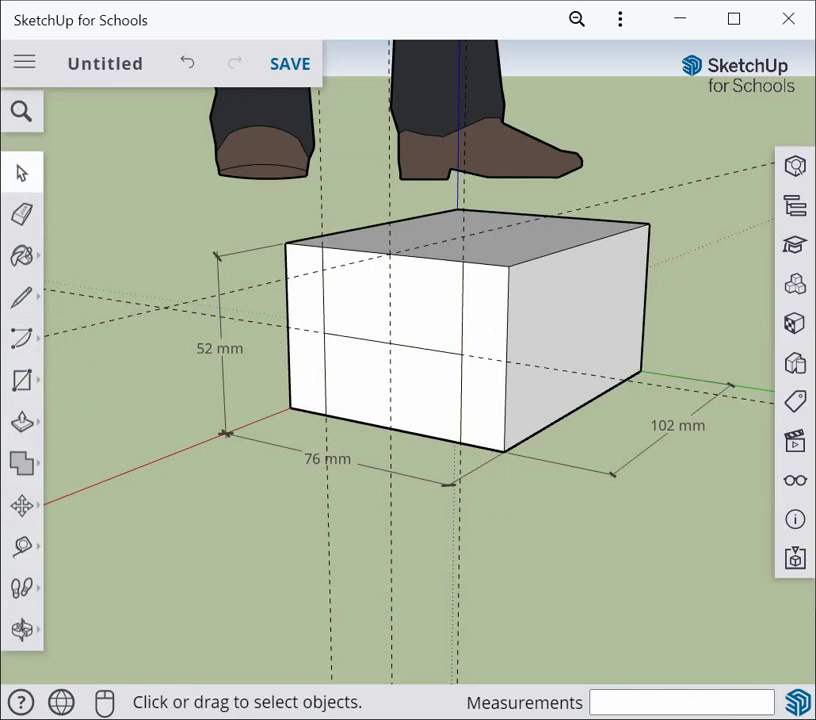
# Step: Check the notch depths in the reference drawing, and push the upper rectangle 28 mm and the lower one 14 mm into the block
pyautogui.hotkey('alt', 'Tab')
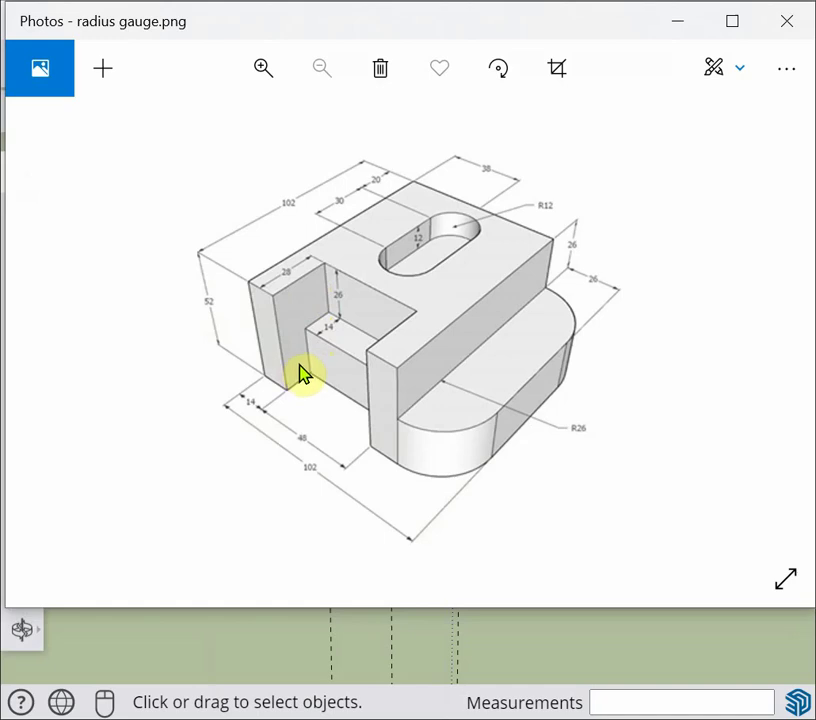
pyautogui.hotkey('alt', 'Tab')
pyautogui.moveTo(439, 497); pyautogui.dragTo(360, 600, button='middle')
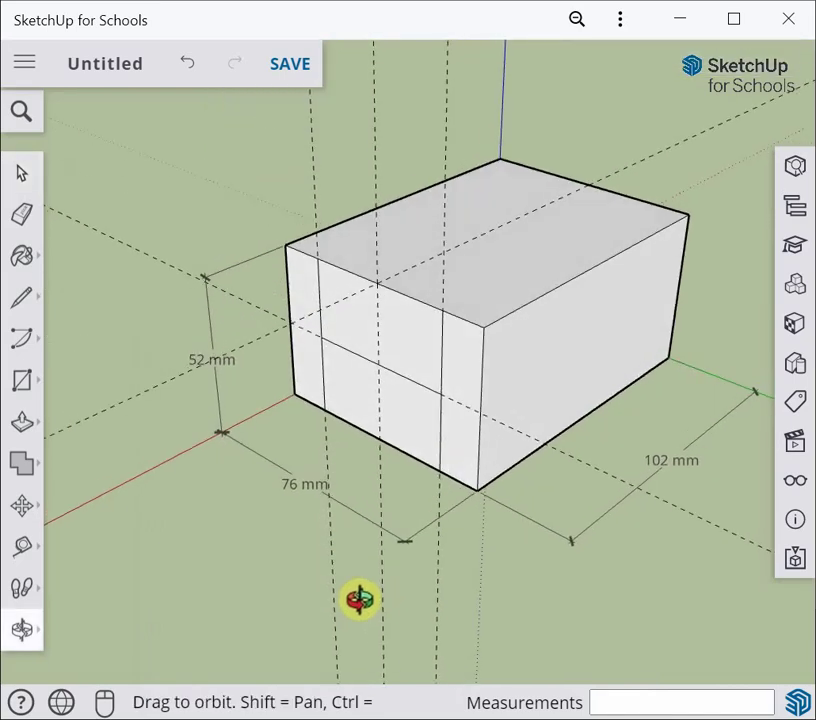
pyautogui.click(23, 425)
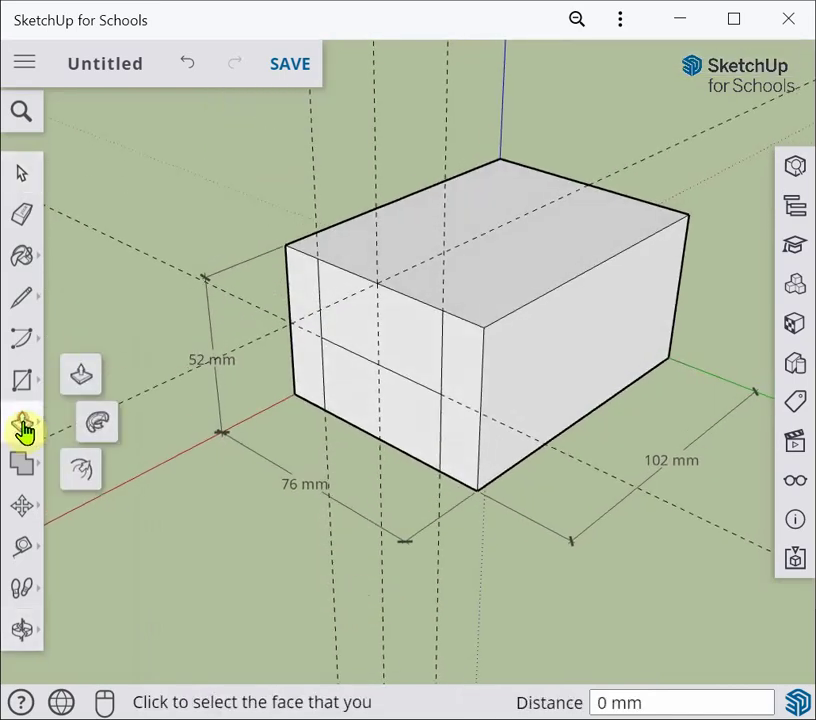
pyautogui.click(82, 378)
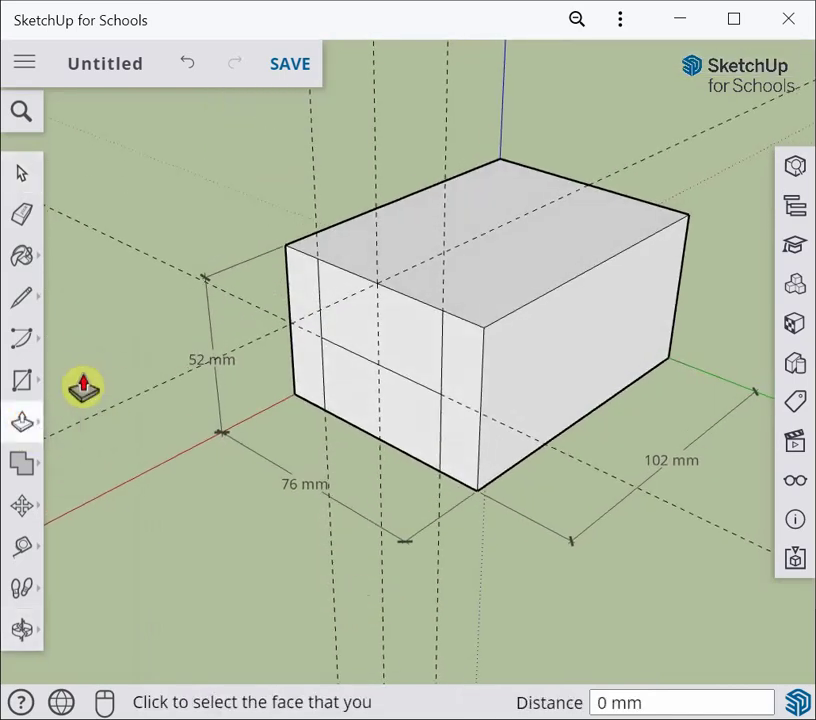
pyautogui.click(399, 358)
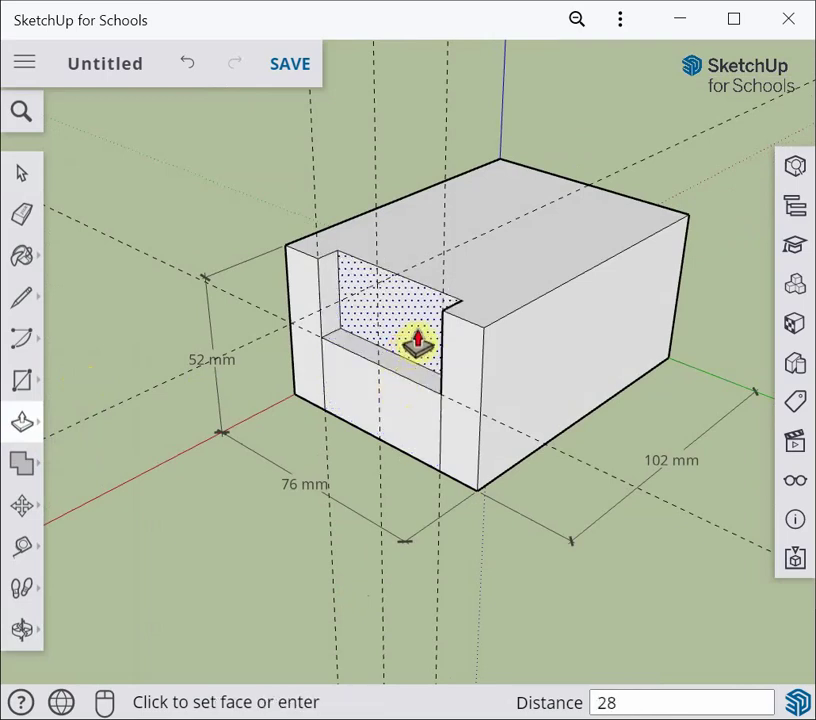
pyautogui.press('Return')
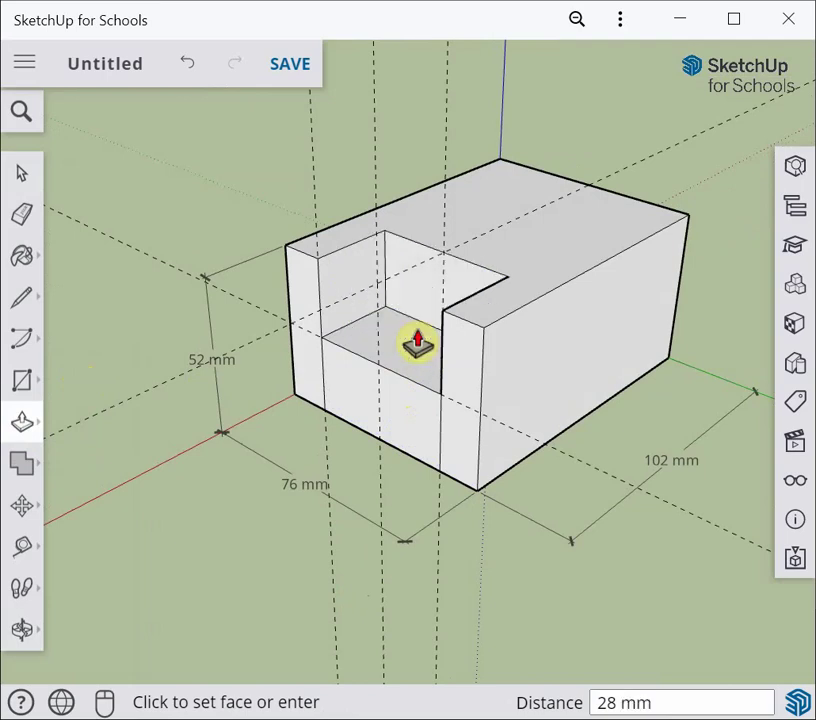
pyautogui.click(405, 416)
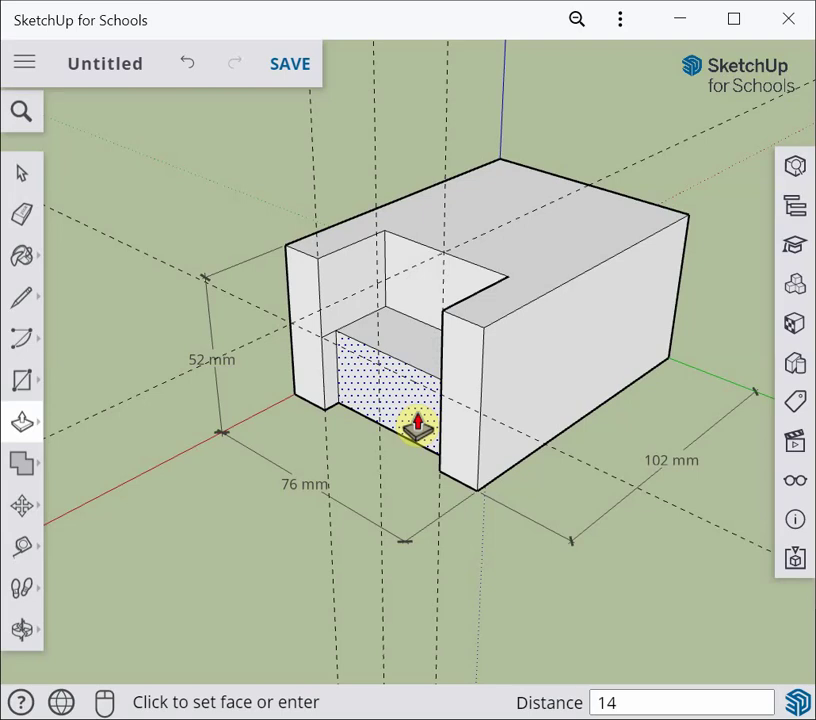
pyautogui.press('Return')
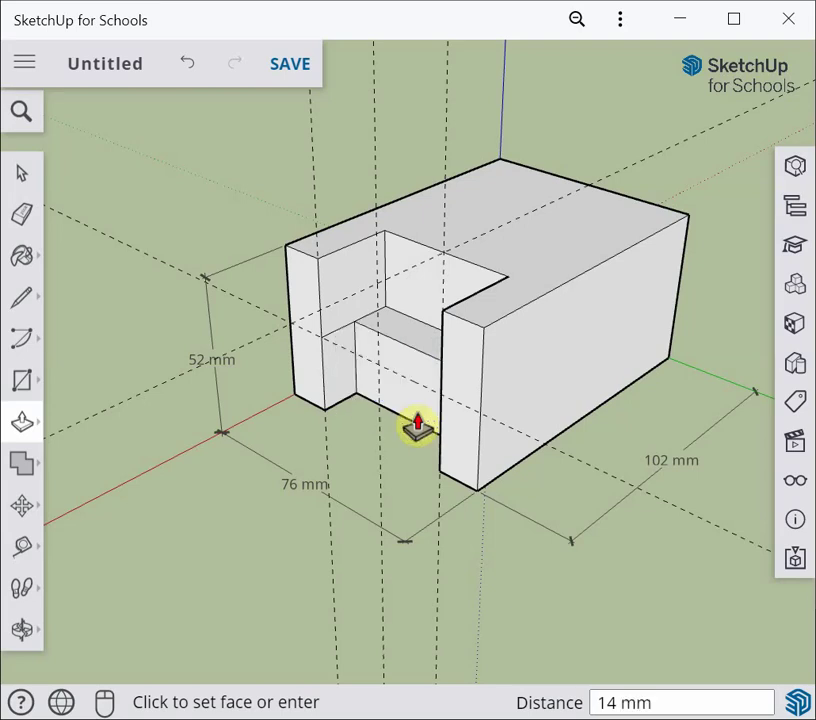
# Step: Erase the leftover edge segments on both inner side walls of the notch
pyautogui.click(24, 216)
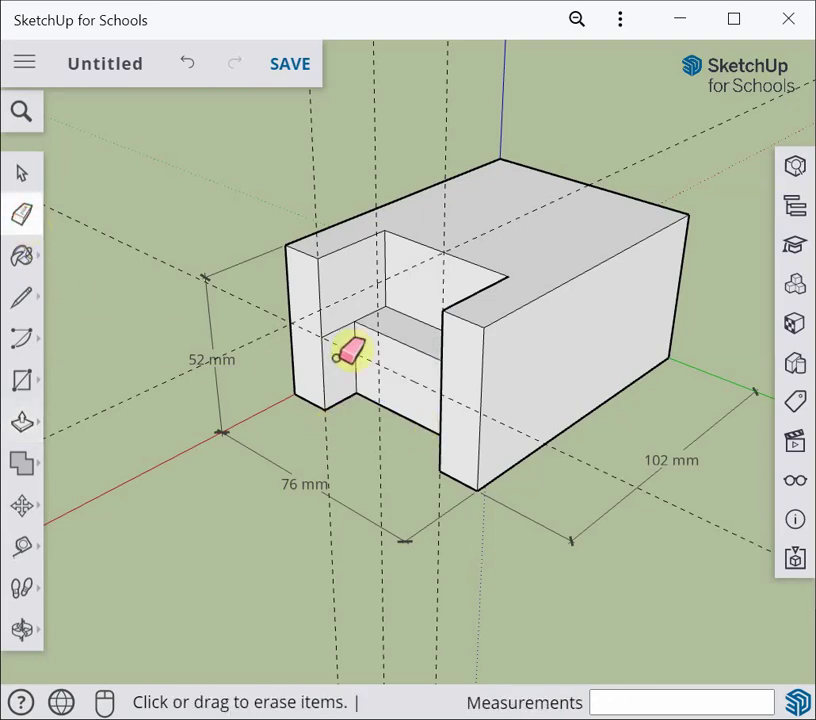
pyautogui.moveTo(339, 430)
pyautogui.mouseDown(button='middle')
pyautogui.moveTo(333, 488)
pyautogui.moveTo(694, 468)
pyautogui.moveTo(683, 374)
pyautogui.mouseUp(button='middle')
pyautogui.moveTo(433, 377); pyautogui.dragTo(539, 368, button='middle')
pyautogui.scroll(5, 508, 315)
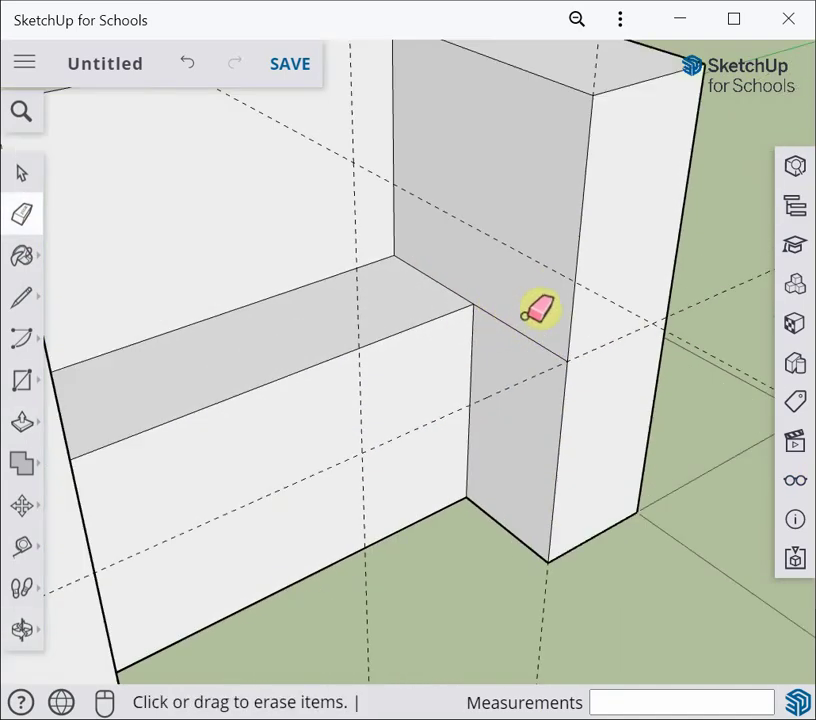
pyautogui.click(546, 296)
pyautogui.scroll(-5, 575, 394)
pyautogui.moveTo(612, 500)
pyautogui.mouseDown(button='middle')
pyautogui.moveTo(355, 473)
pyautogui.moveTo(273, 433)
pyautogui.moveTo(234, 470)
pyautogui.mouseUp(button='middle')
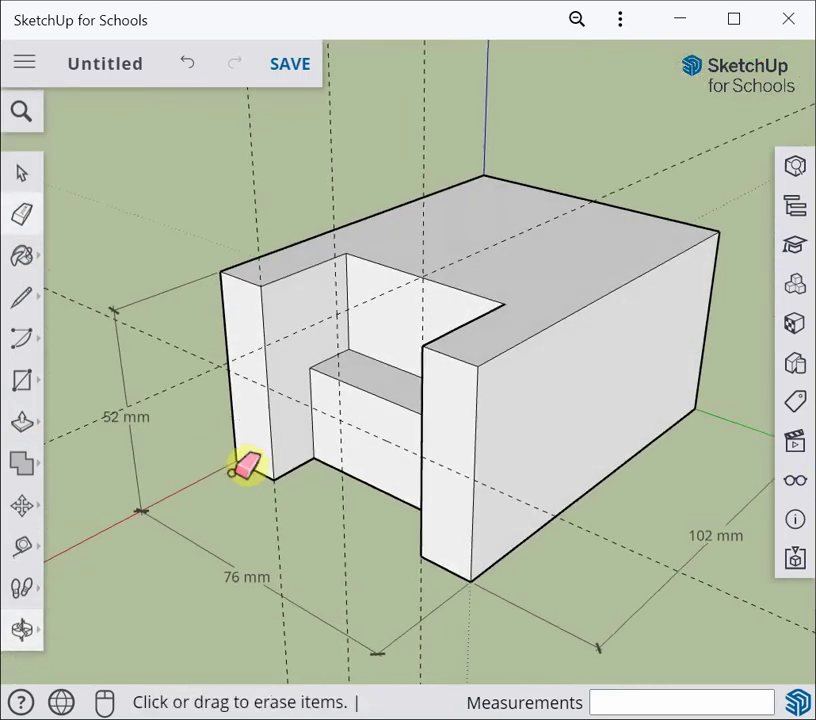
# Step: Delete all guides from the model and close the display settings
pyautogui.click(795, 484)
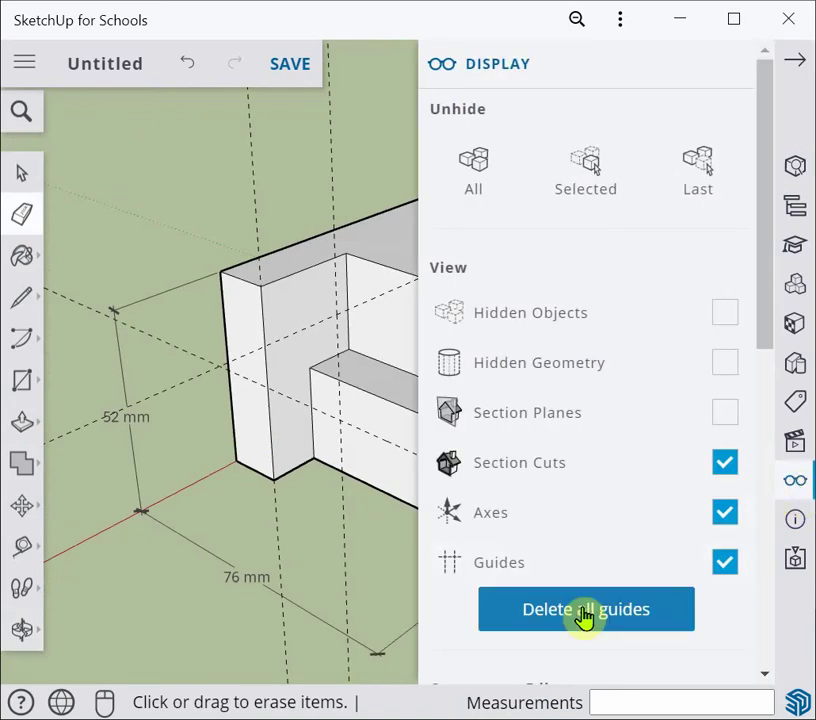
pyautogui.click(584, 612)
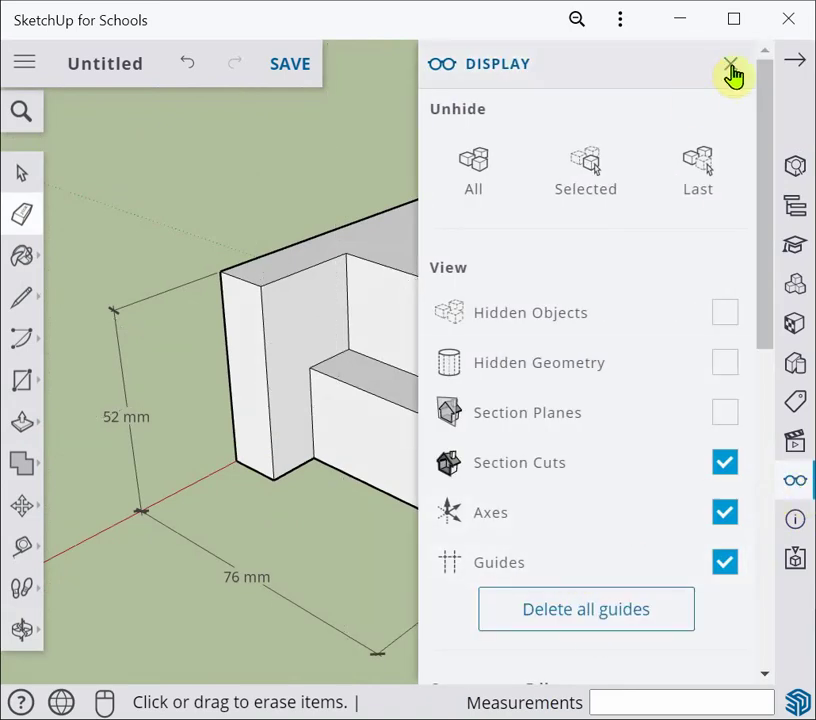
pyautogui.click(730, 66)
pyautogui.scroll(-3, 517, 488)
pyautogui.moveTo(506, 532)
pyautogui.mouseDown(button='middle')
pyautogui.moveTo(410, 537)
pyautogui.moveTo(392, 478)
pyautogui.moveTo(446, 470)
pyautogui.moveTo(422, 545)
pyautogui.mouseUp(button='middle')
pyautogui.press('e')
# Step: Check the reference drawing and place a lengthwise guide on the top face, 38 mm from the long edge above the red axis
pyautogui.hotkey('alt', 'Tab')
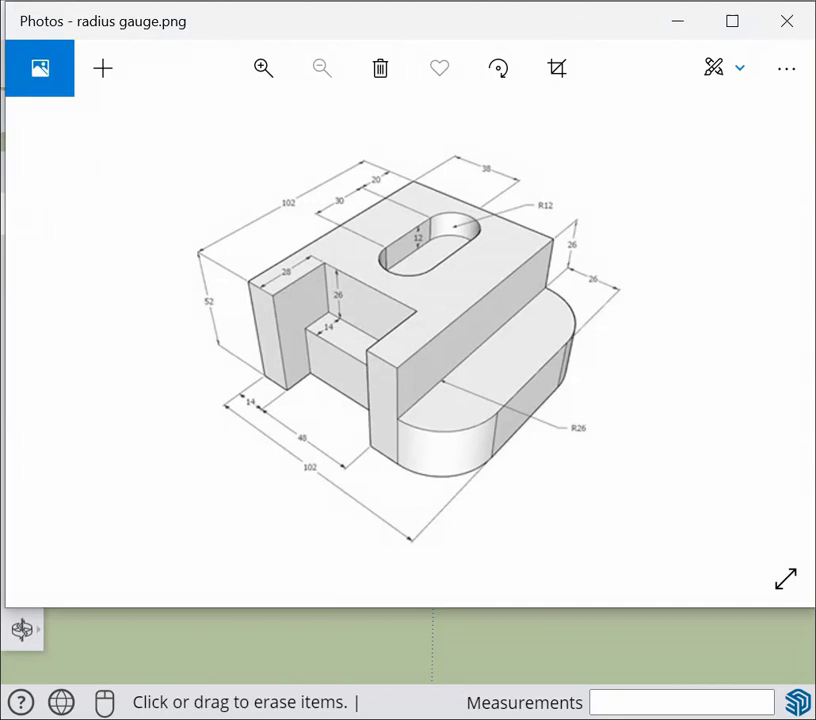
pyautogui.hotkey('alt', 'Tab')
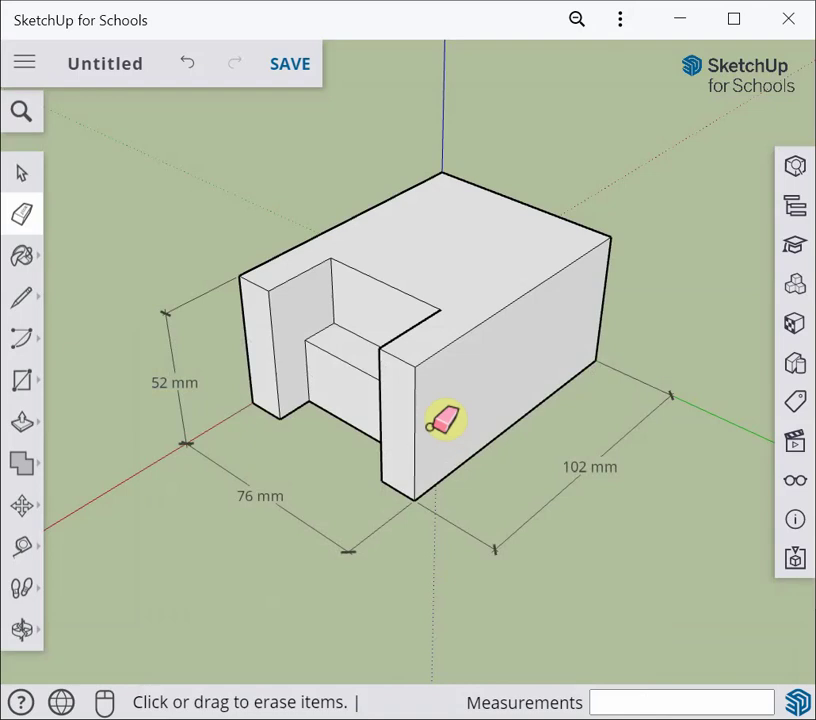
pyautogui.click(21, 550)
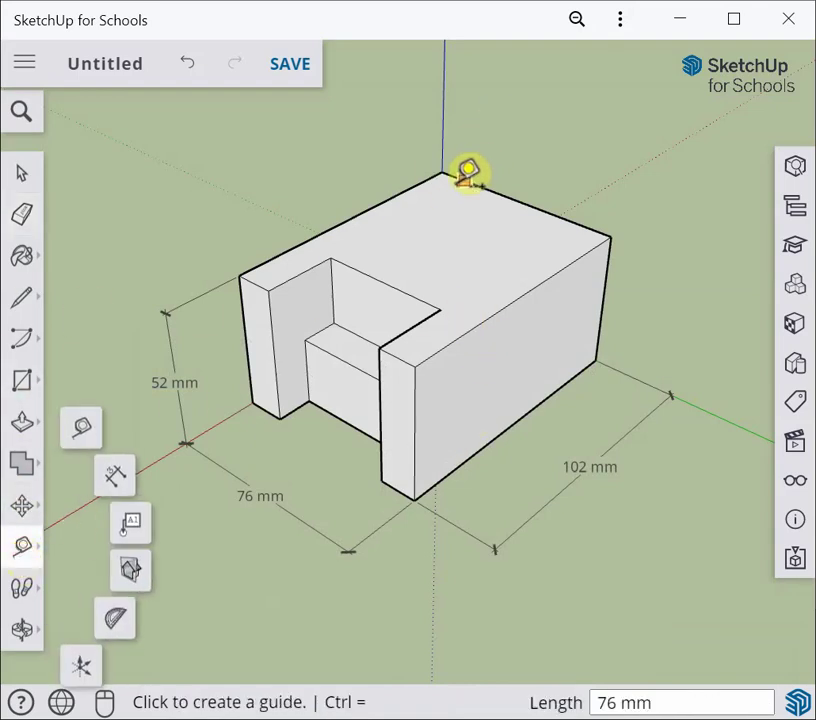
pyautogui.click(413, 186)
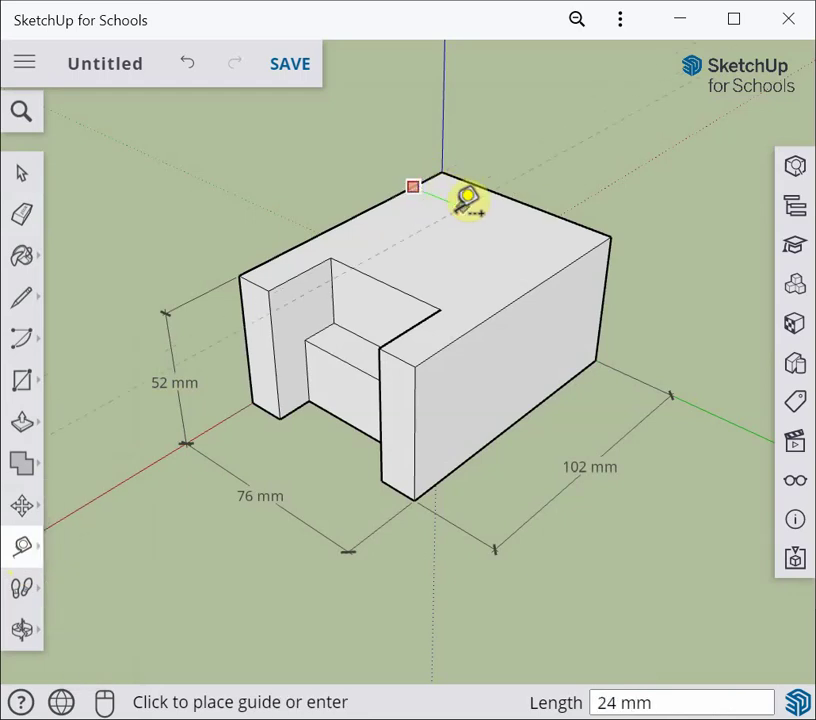
pyautogui.click(540, 190)
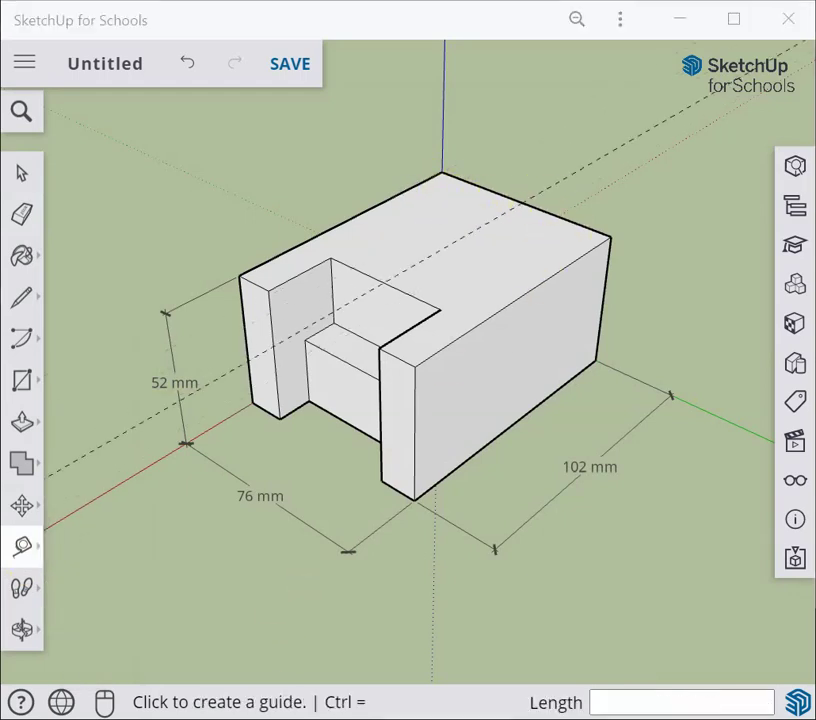
# Step: Check the slot radius in the reference drawing and place parallel guides 12 mm on either side of the lengthwise guide on the top face
pyautogui.hotkey('alt', 'Tab')
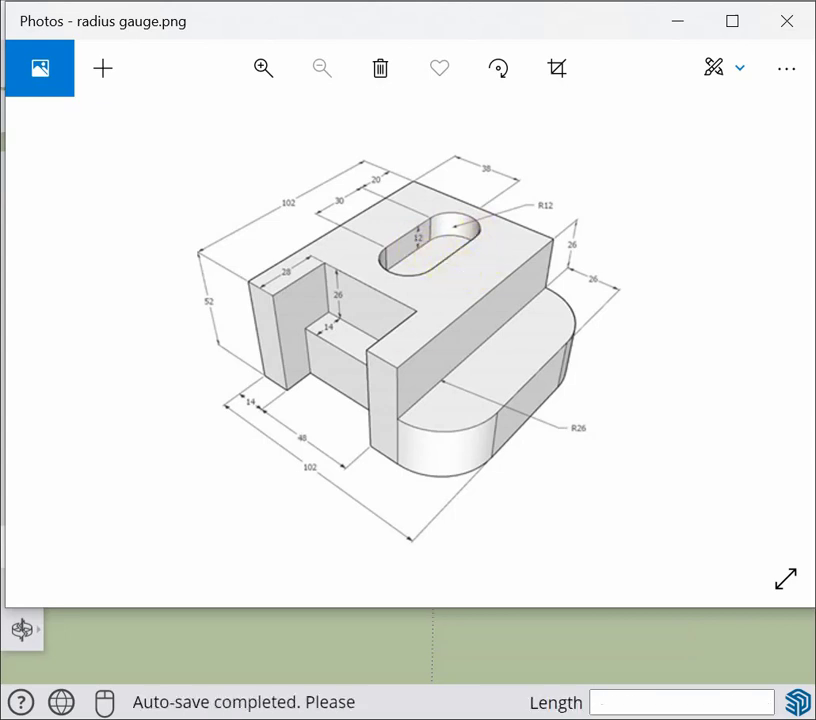
pyautogui.click(432, 623)
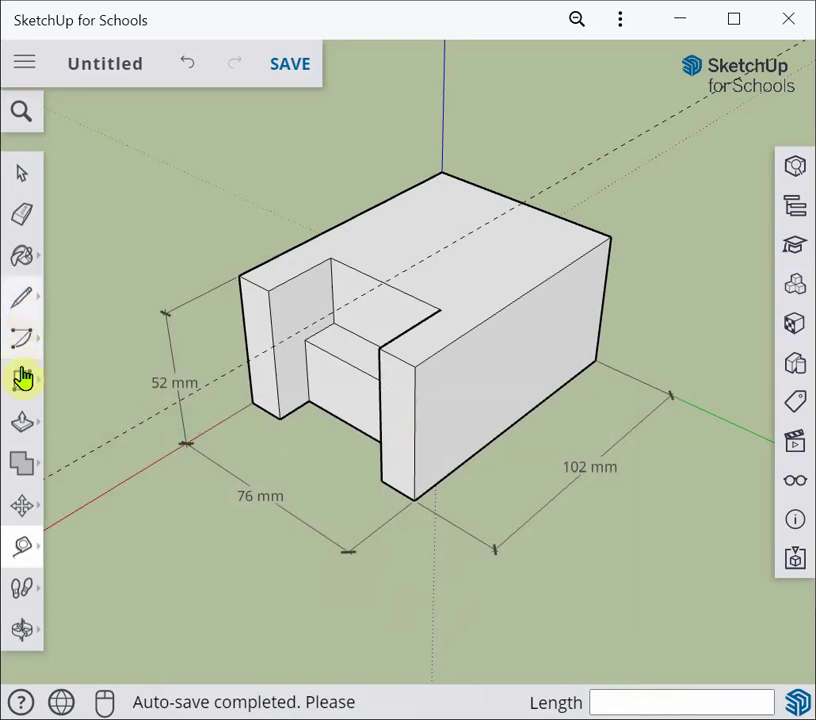
pyautogui.click(22, 545)
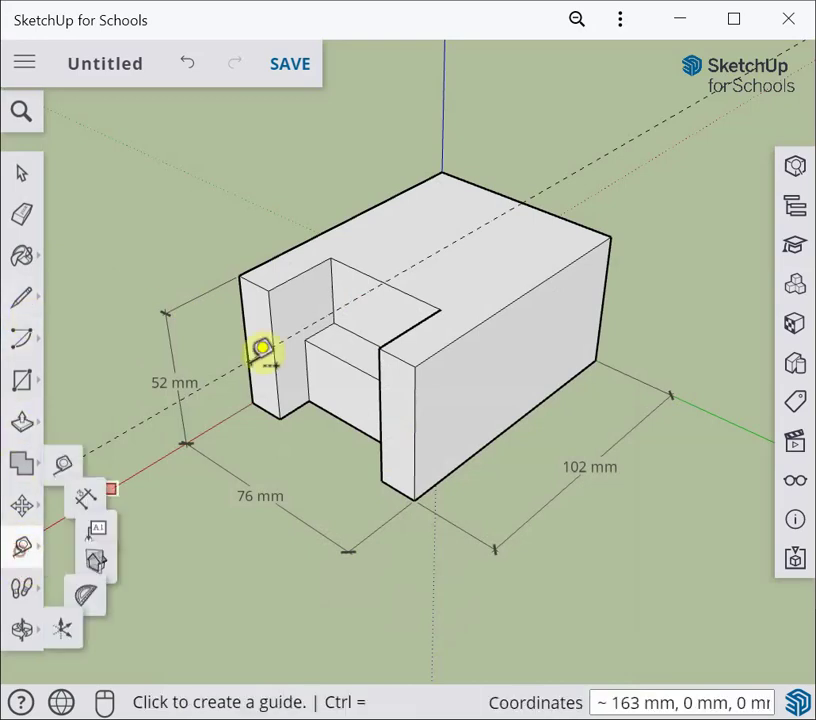
pyautogui.click(483, 218)
pyautogui.click(472, 234)
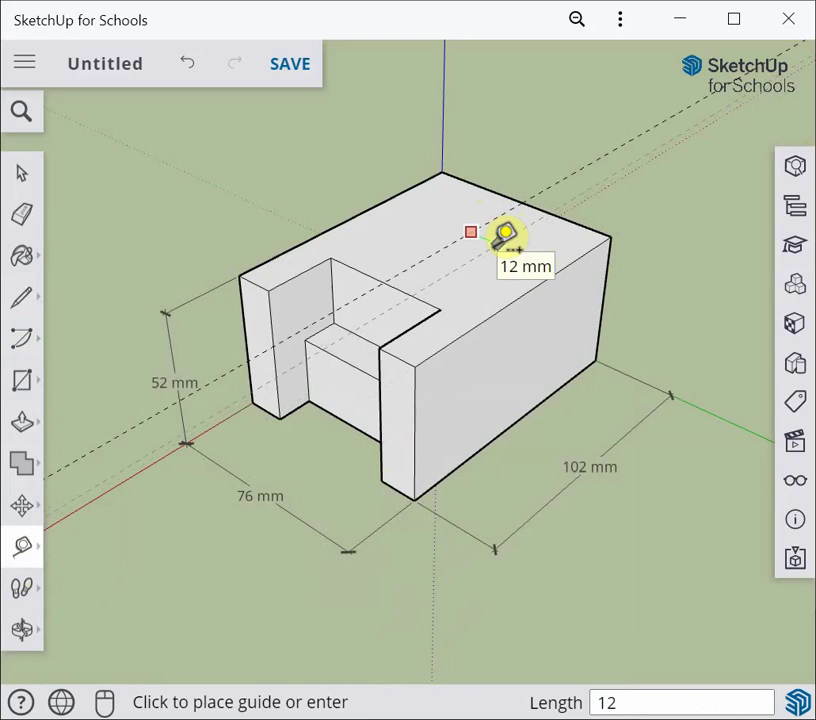
pyautogui.click(505, 234)
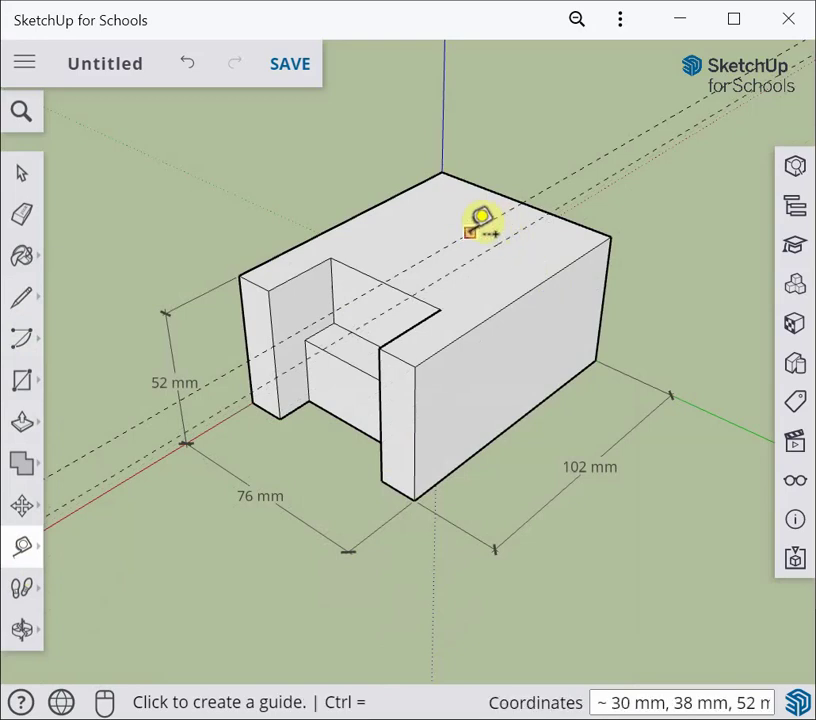
pyautogui.click(472, 233)
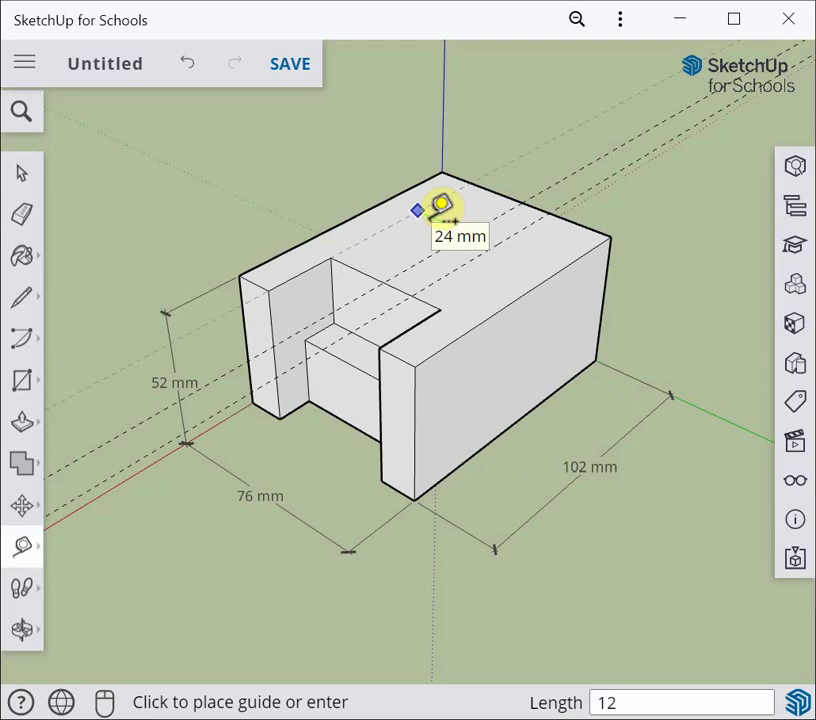
pyautogui.press('Return')
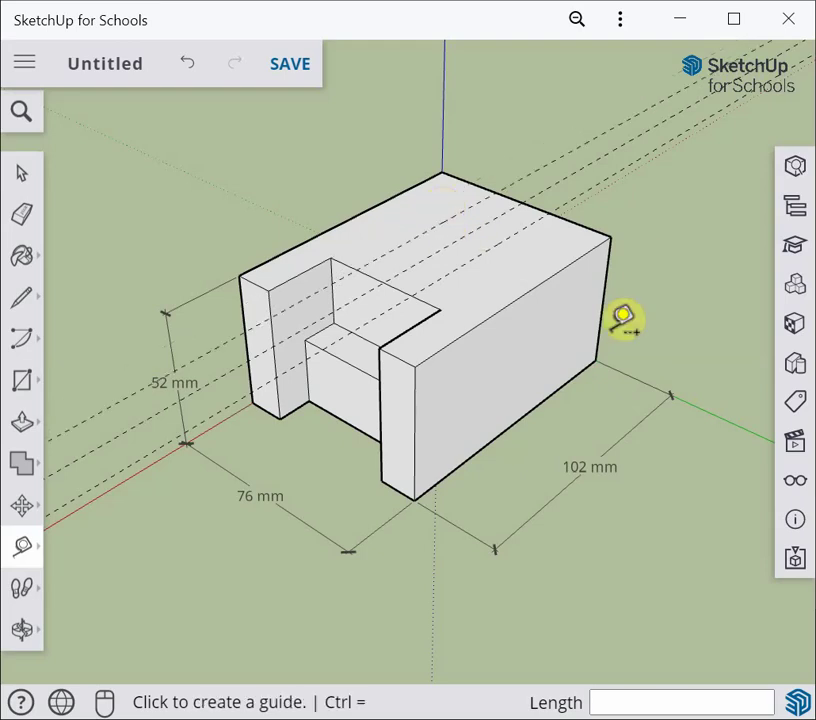
# Step: Check the slot spacing in the reference drawing and place crosswise guides 20 mm from the top face's back edge and 30 mm beyond that
pyautogui.moveTo(545, 390)
pyautogui.mouseDown(button='middle')
pyautogui.moveTo(559, 439)
pyautogui.moveTo(575, 430)
pyautogui.moveTo(541, 410)
pyautogui.mouseUp(button='middle')
pyautogui.scroll(3, 464, 87)
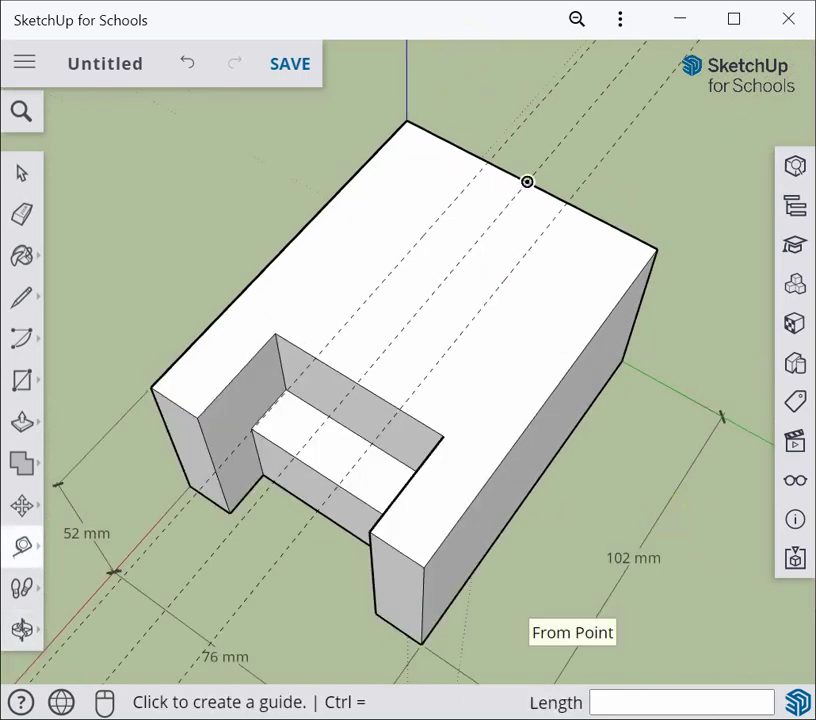
pyautogui.hotkey('alt', 'Tab')
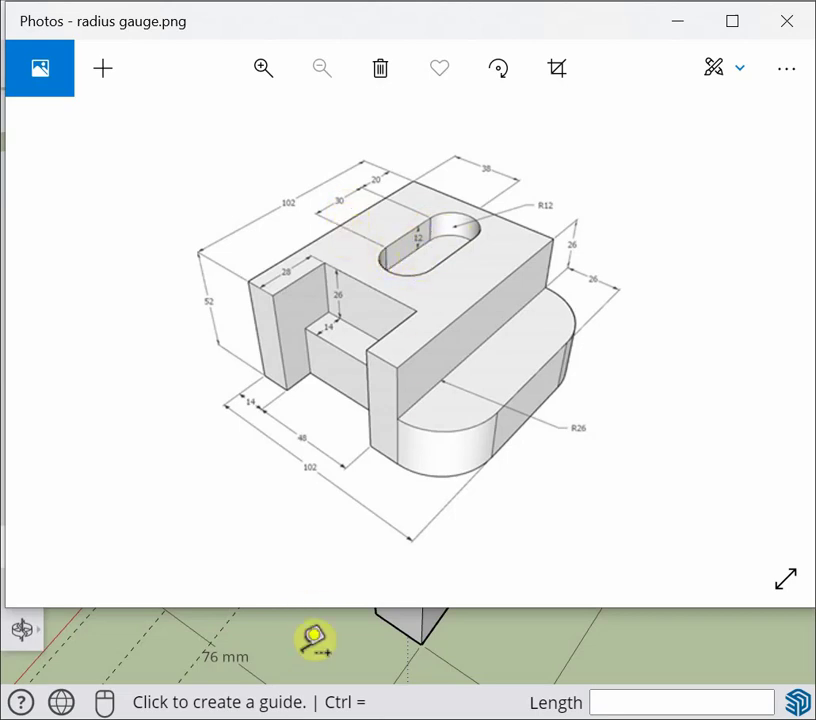
pyautogui.click(324, 715)
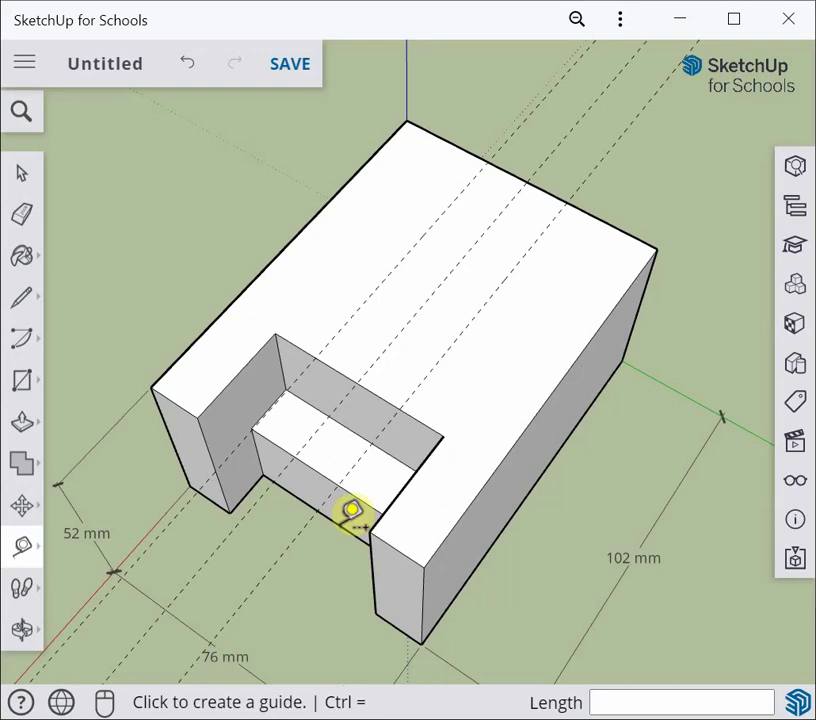
pyautogui.click(22, 548)
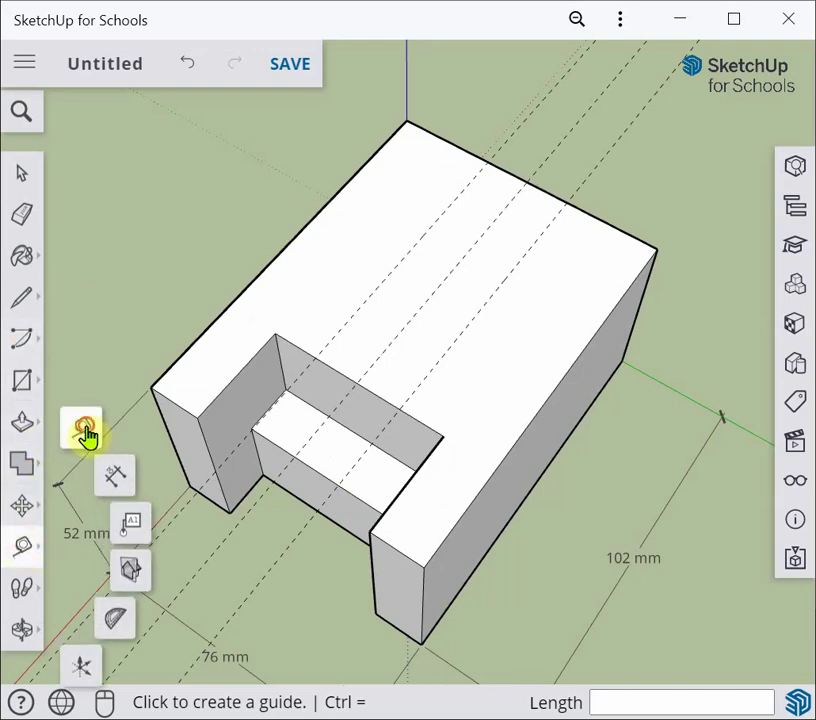
pyautogui.click(85, 435)
pyautogui.click(452, 142)
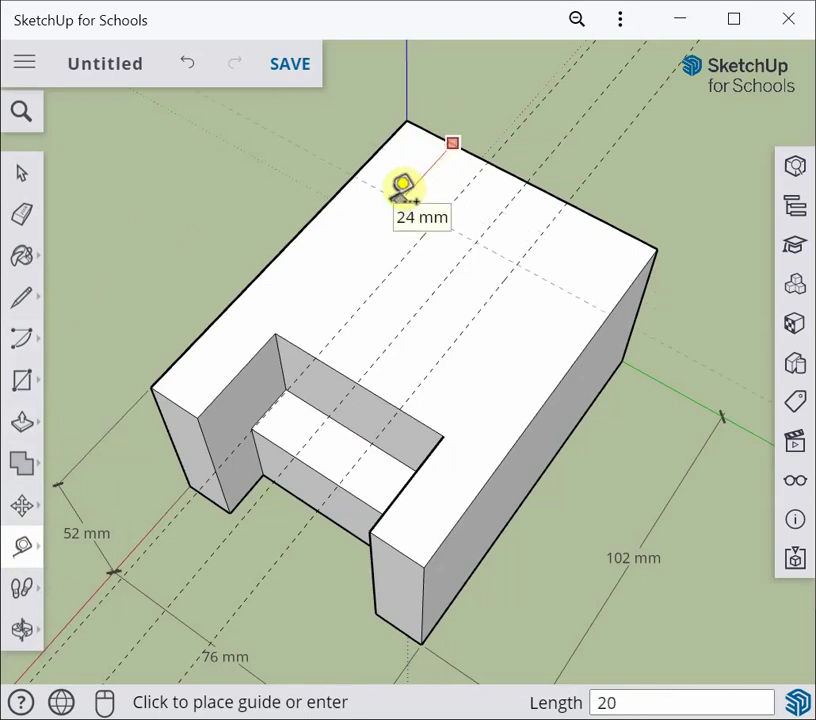
pyautogui.press('Return')
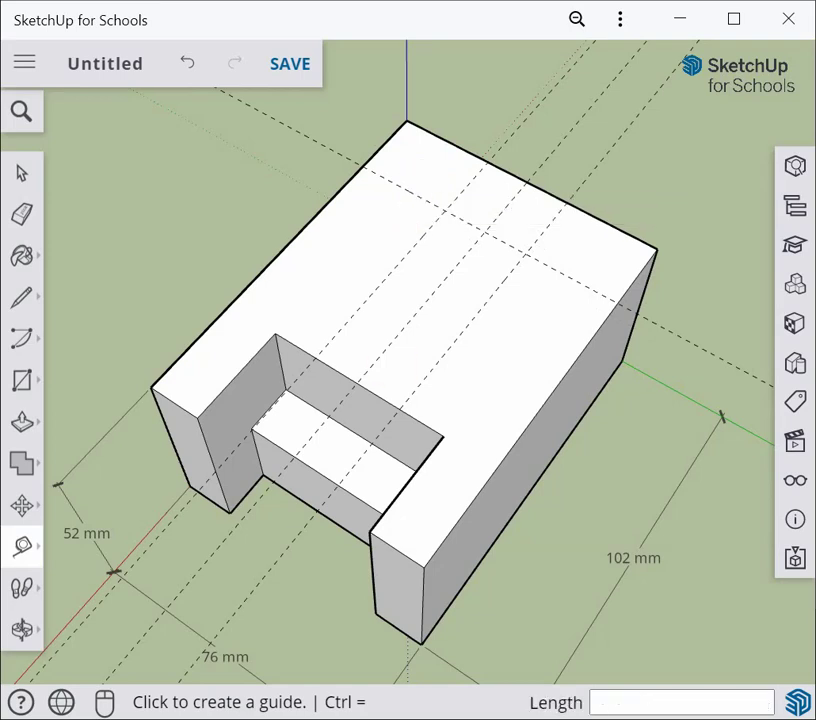
pyautogui.click(410, 190)
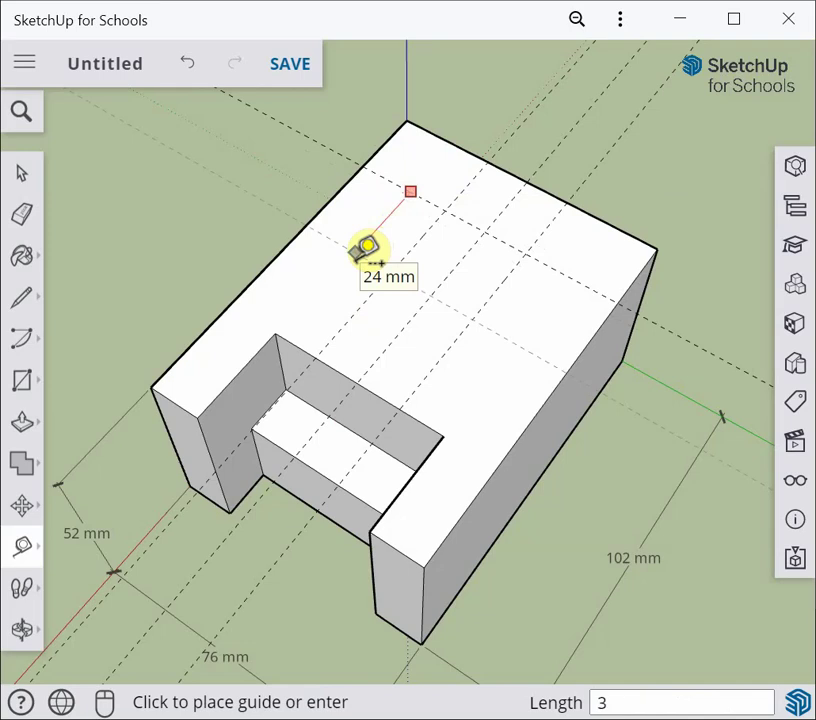
pyautogui.press('Return')
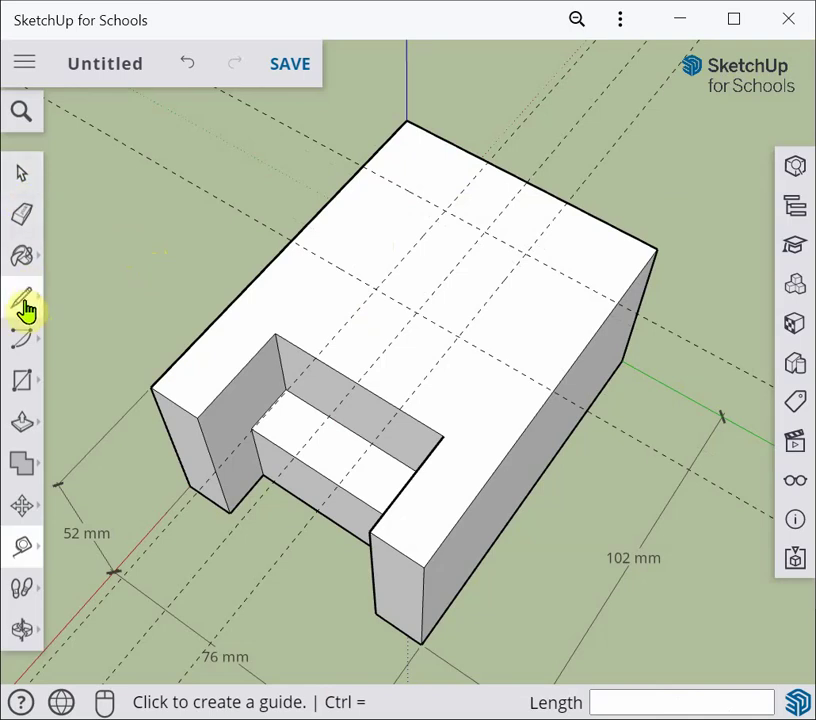
# Step: Draw two circles of 12 mm radius on the top face, centred where the middle lengthwise guide crosses the two crosswise guides
pyautogui.scroll(-2, 512, 311)
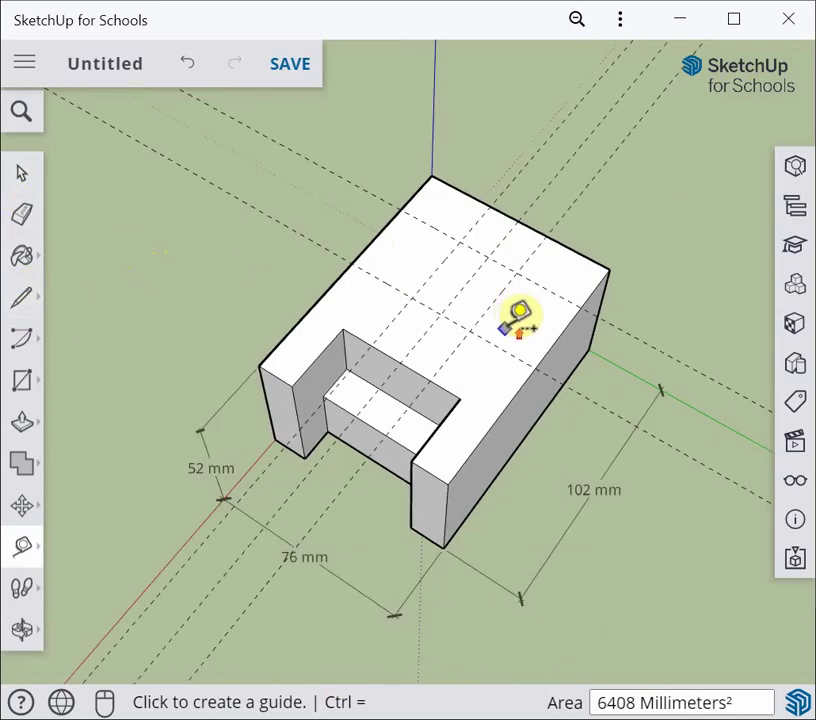
pyautogui.scroll(5, 520, 312)
pyautogui.moveTo(501, 313); pyautogui.dragTo(454, 326, button='middle')
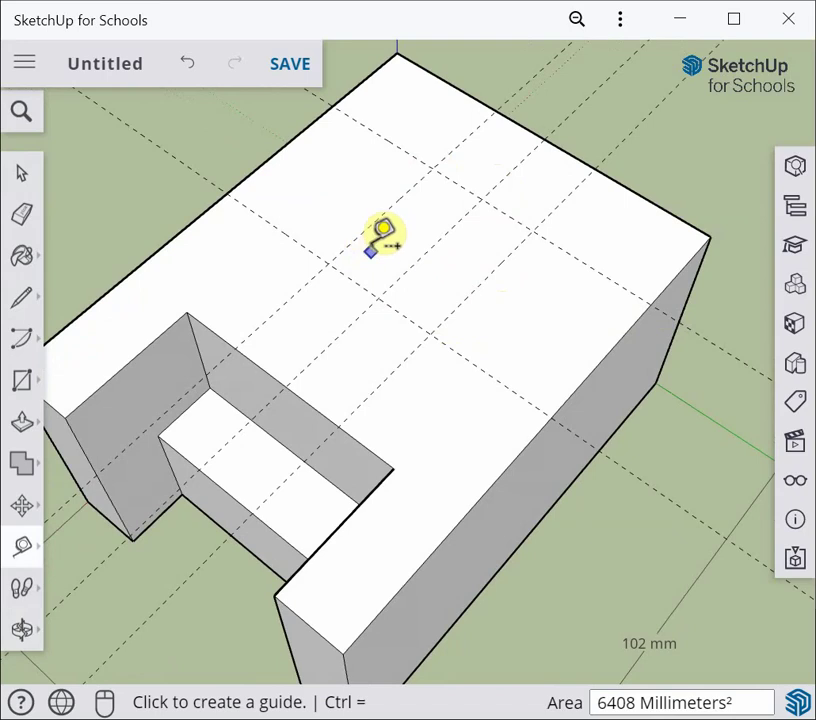
pyautogui.click(25, 383)
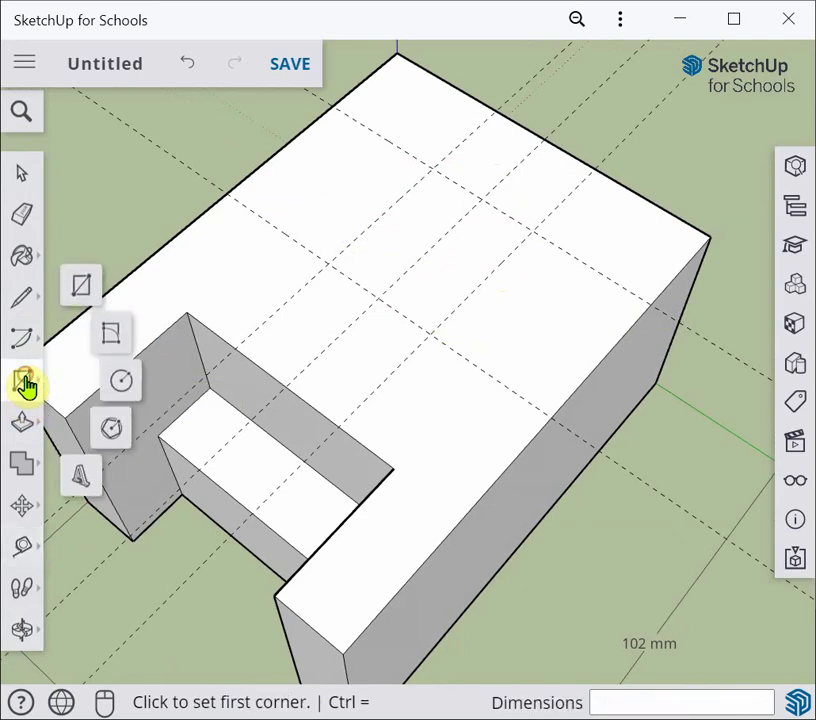
pyautogui.click(122, 390)
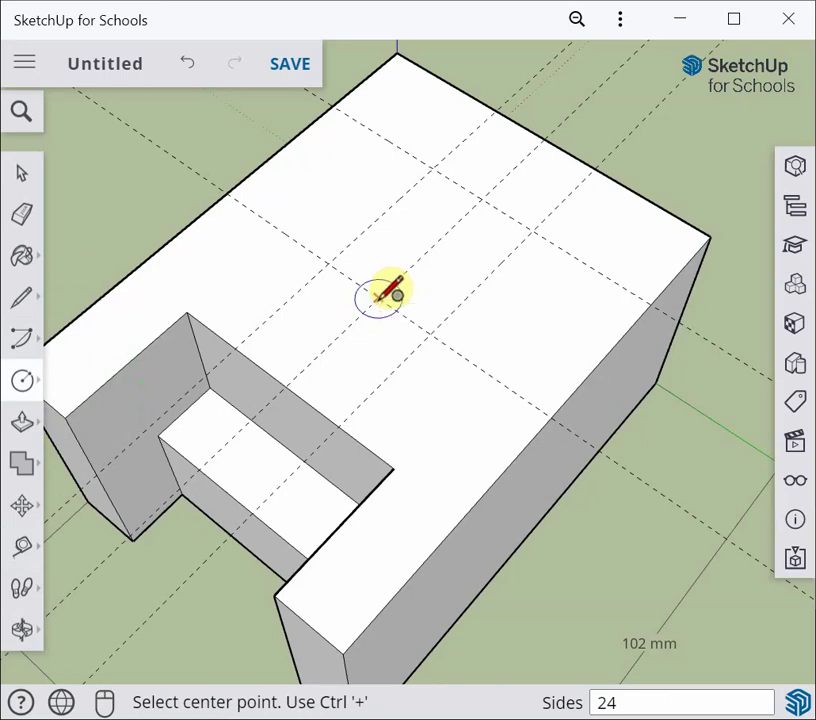
pyautogui.click(378, 298)
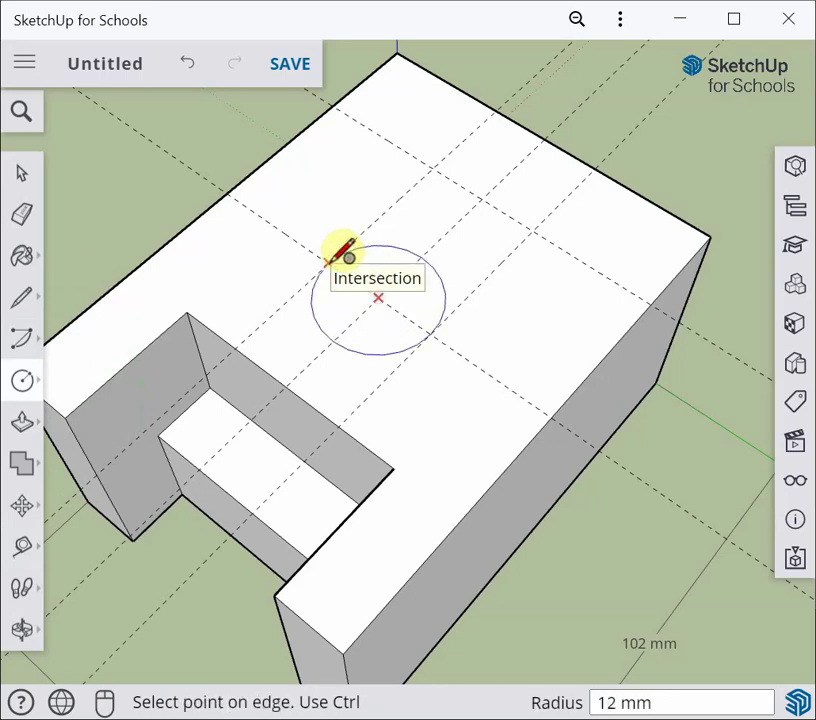
pyautogui.click(349, 258)
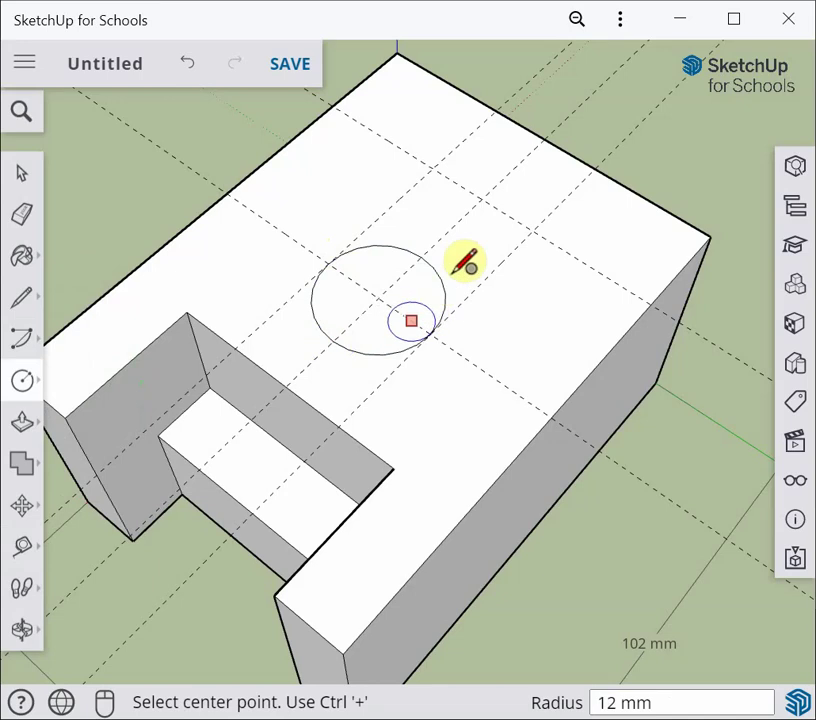
pyautogui.click(482, 198)
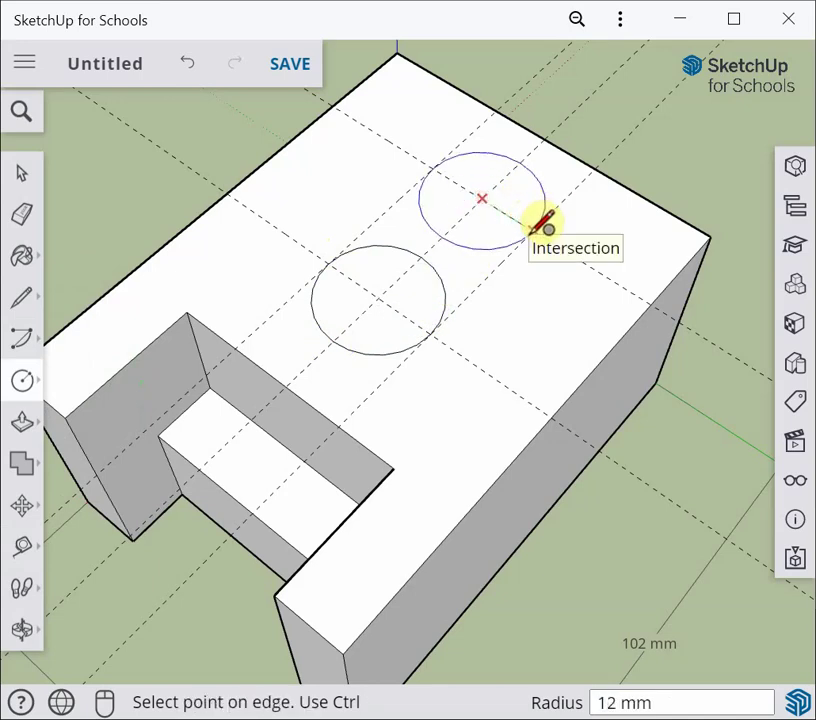
pyautogui.click(530, 231)
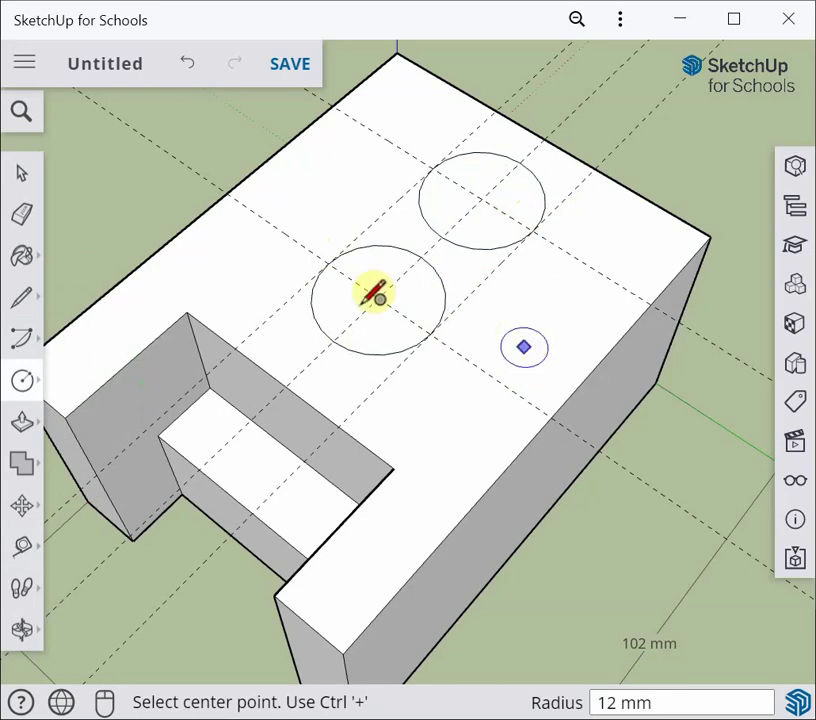
# Step: Connect the two circles with a 30 mm tangent line along each outer lengthwise guide
pyautogui.click(19, 302)
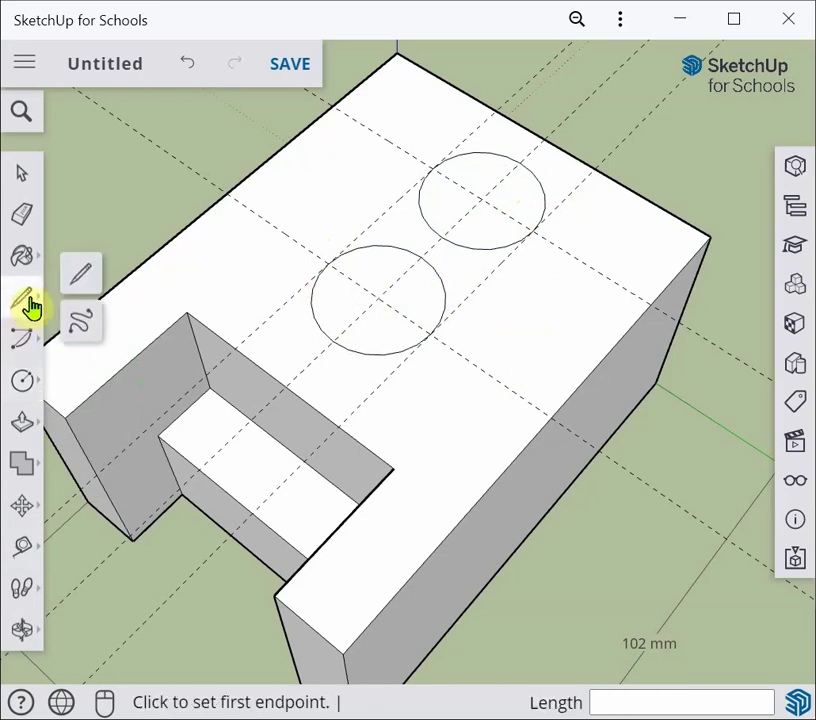
pyautogui.click(81, 278)
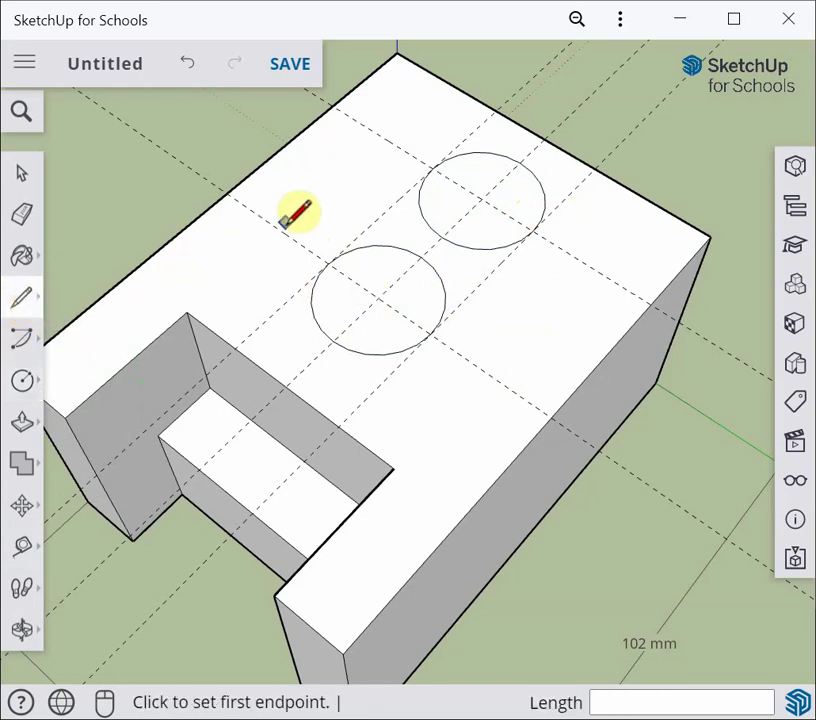
pyautogui.click(328, 262)
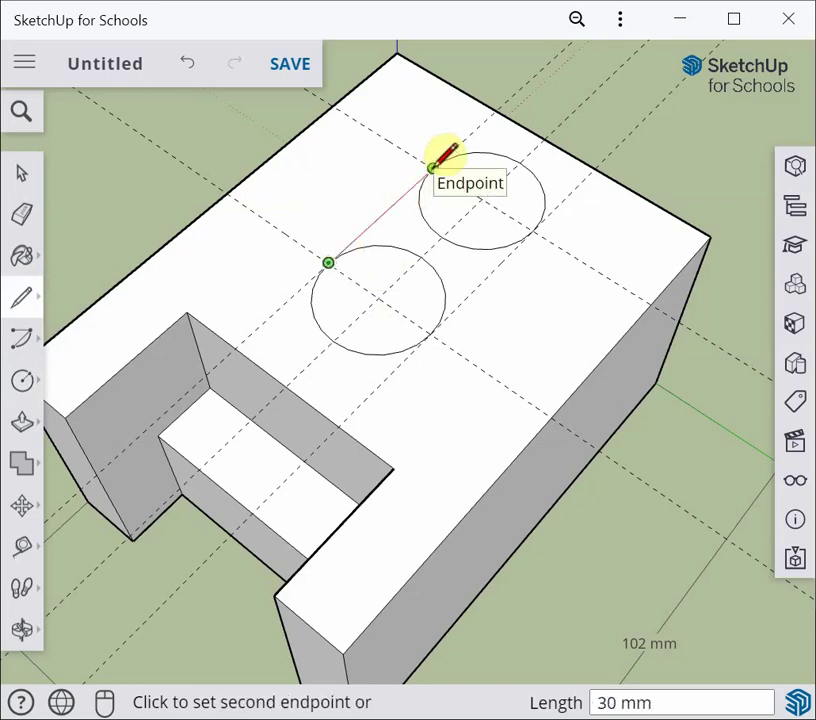
pyautogui.click(433, 167)
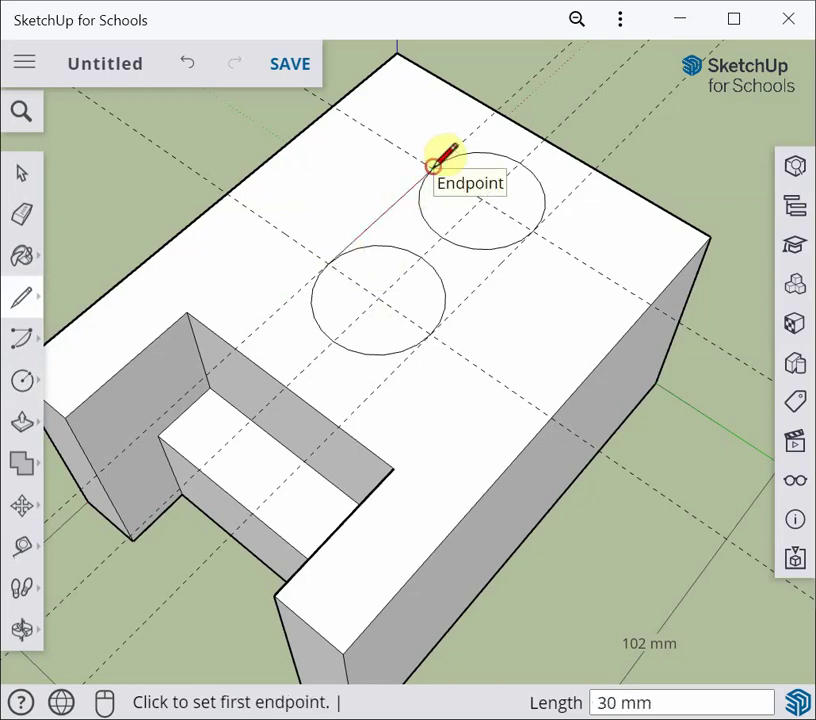
pyautogui.click(430, 332)
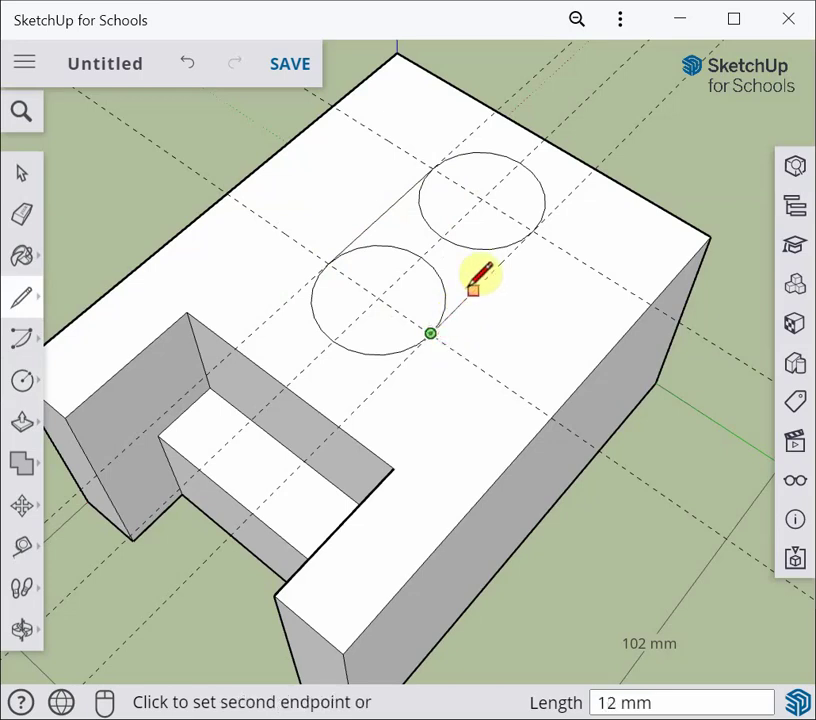
pyautogui.click(533, 230)
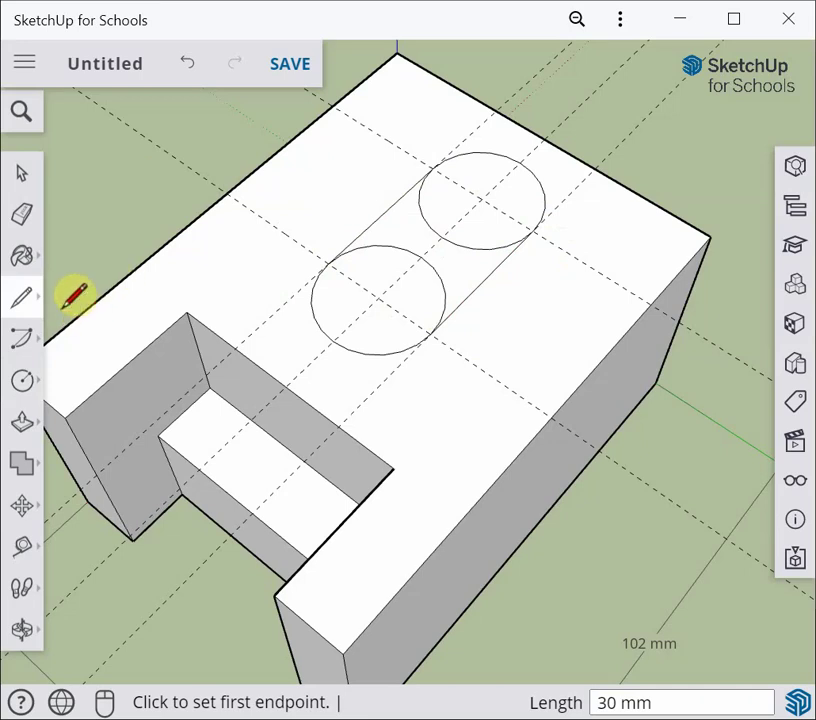
# Step: Erase the inner halves of both circles to leave a single slot outline on the top face
pyautogui.click(20, 213)
pyautogui.moveTo(401, 238); pyautogui.dragTo(395, 250)
pyautogui.click(460, 246)
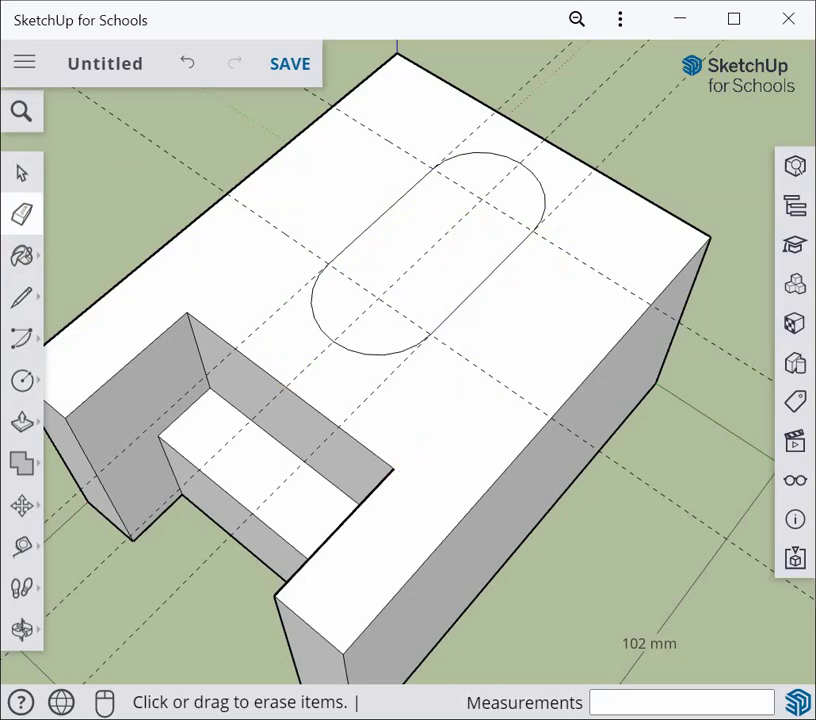
# Step: Check the slot depth in the reference drawing and push the slot face 12 mm down into the block
pyautogui.hotkey('alt', 'Tab')
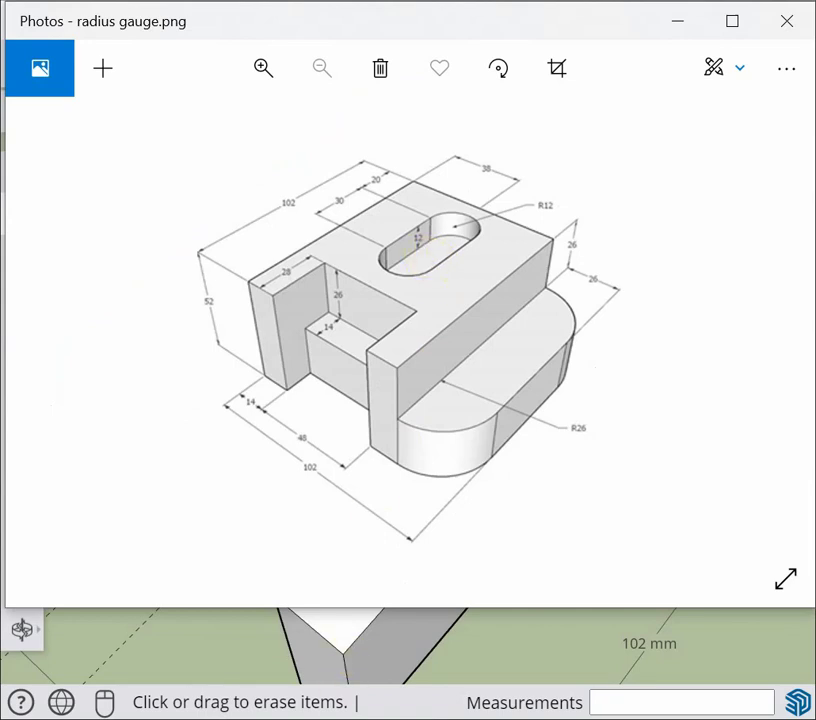
pyautogui.hotkey('alt', 'Tab')
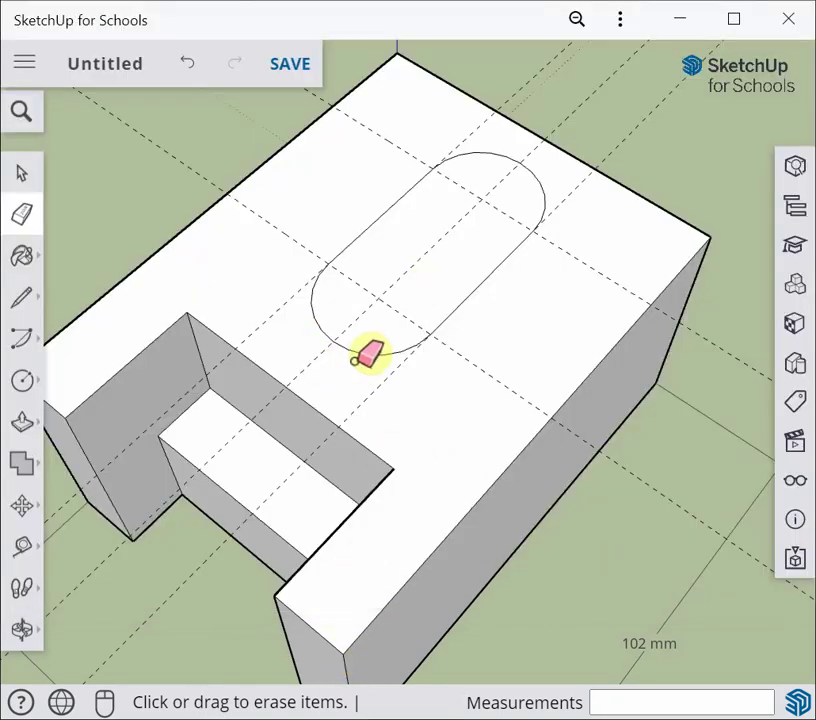
pyautogui.press('o')
pyautogui.moveTo(354, 350); pyautogui.dragTo(355, 342)
pyautogui.press('e')
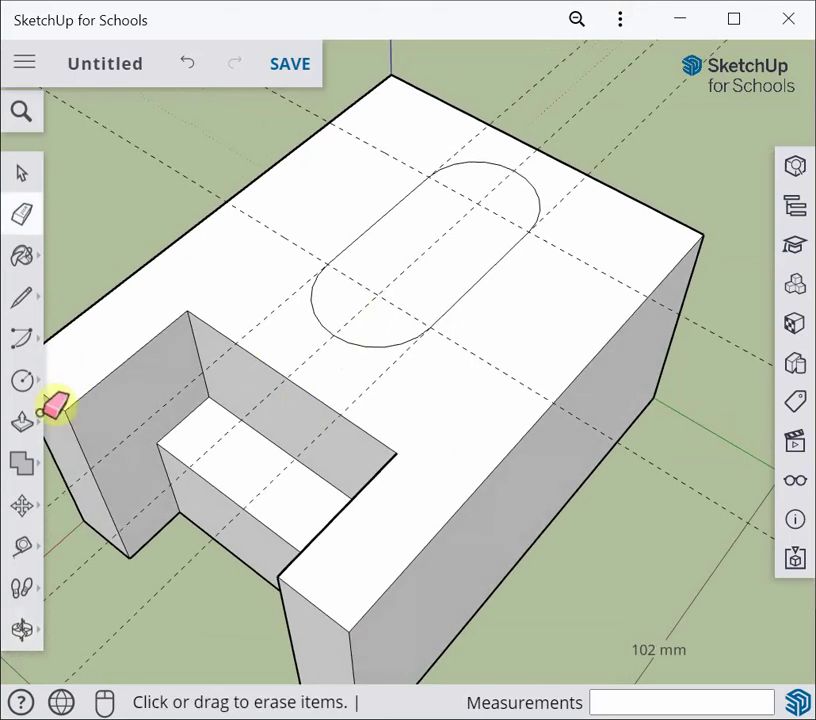
pyautogui.click(24, 422)
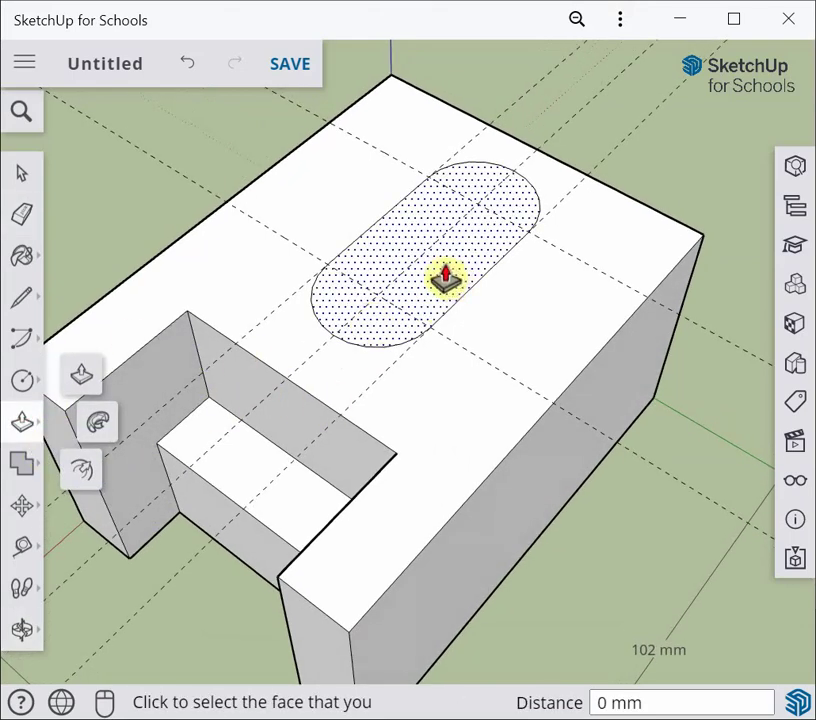
pyautogui.click(445, 281)
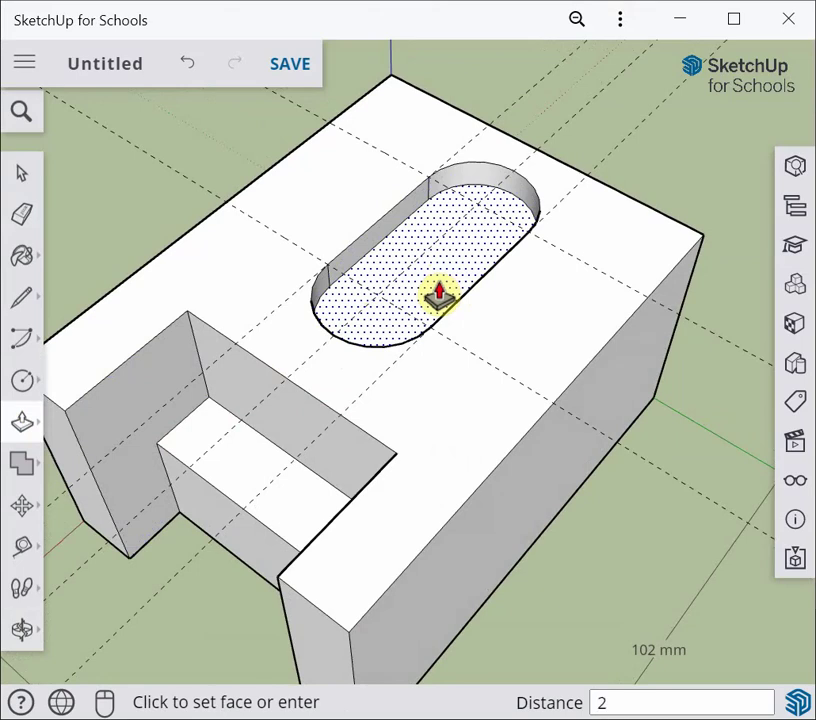
pyautogui.press('Return')
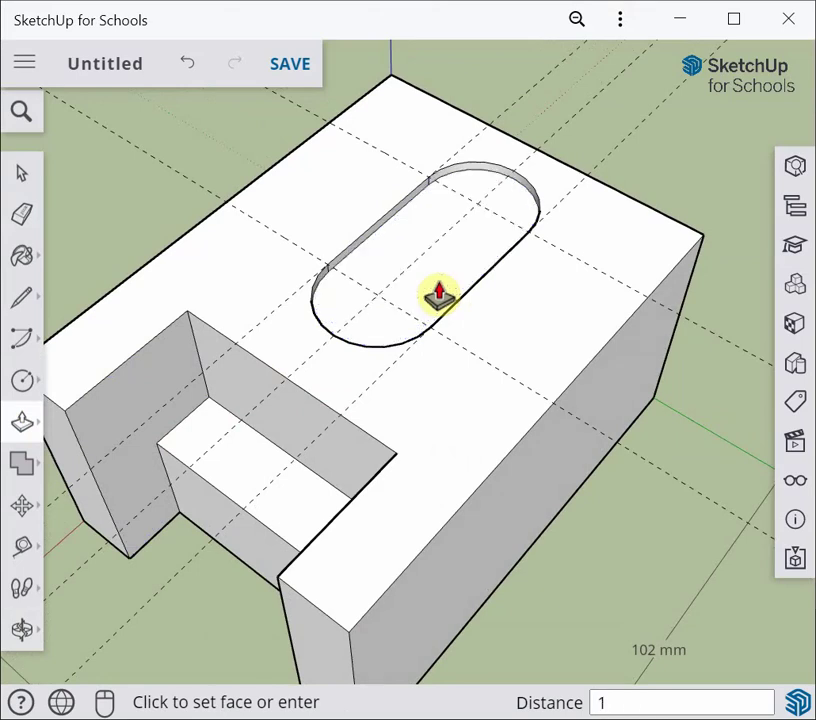
pyautogui.press('Return')
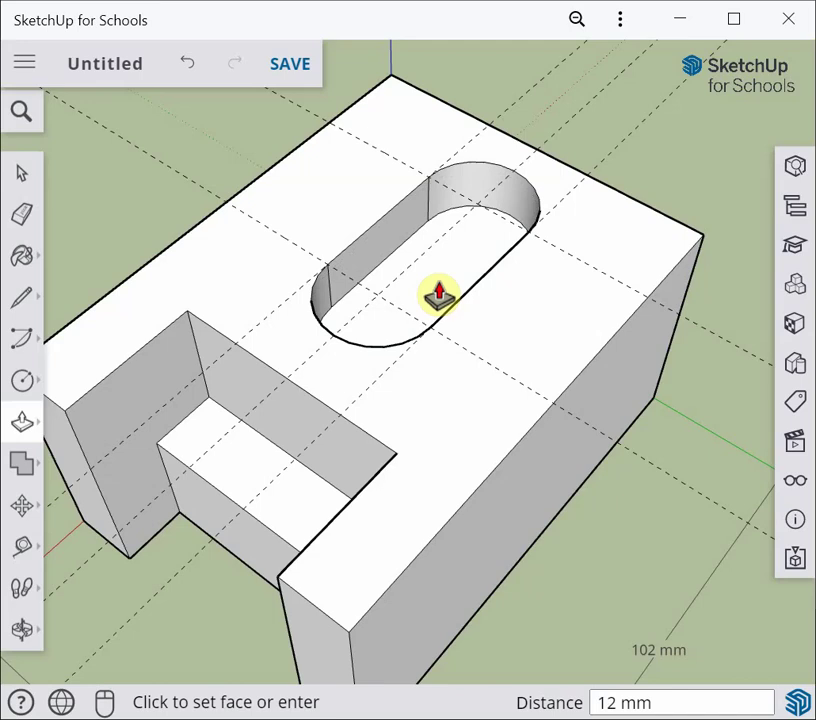
# Step: Delete all guides from the model
pyautogui.click(20, 175)
pyautogui.click(796, 484)
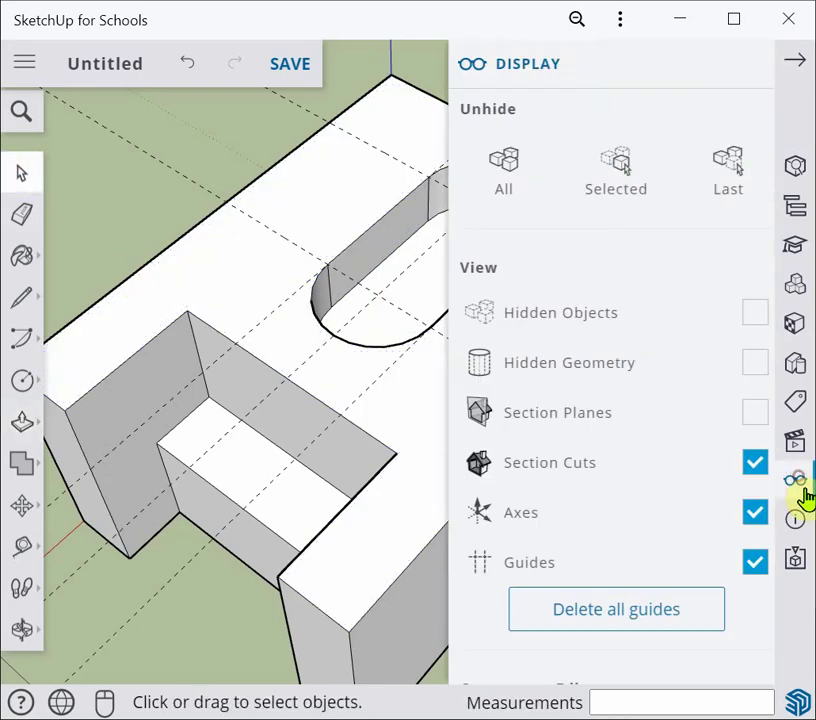
pyautogui.click(612, 610)
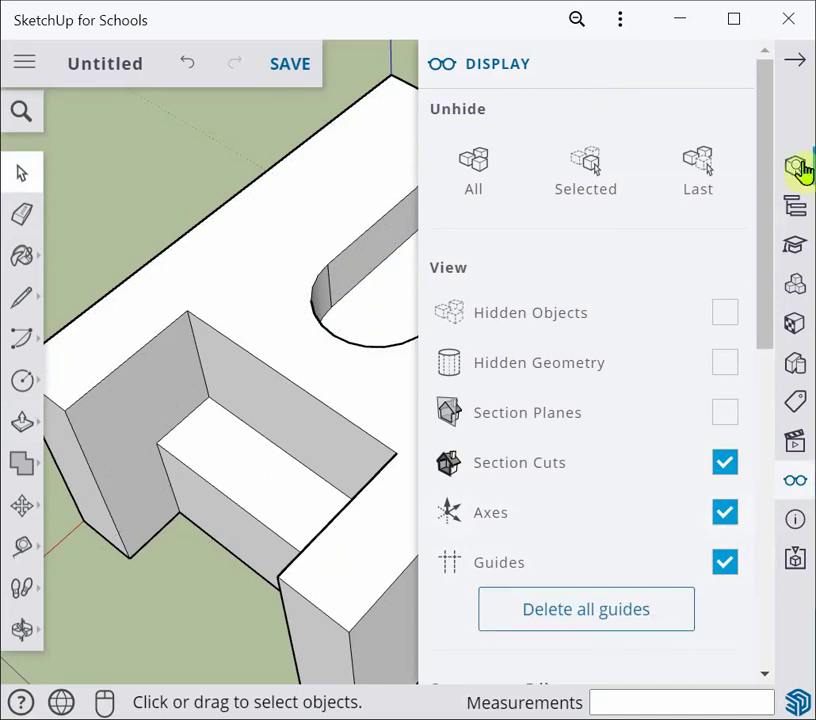
pyautogui.click(734, 63)
pyautogui.scroll(-3, 404, 454)
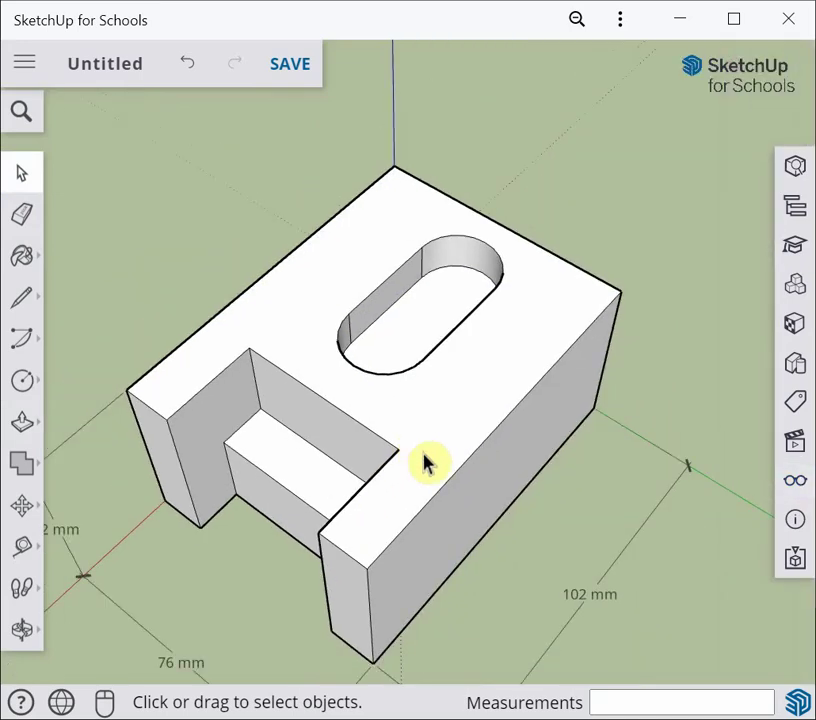
pyautogui.moveTo(423, 523); pyautogui.dragTo(440, 458, button='middle')
pyautogui.scroll(-2, 483, 479)
pyautogui.moveTo(483, 479); pyautogui.dragTo(448, 330, button='middle')
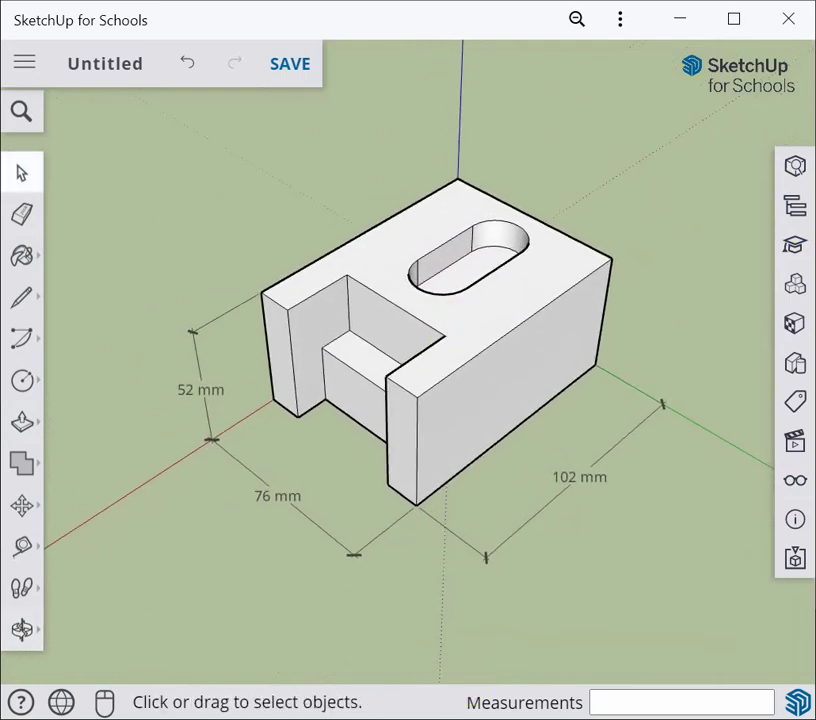
# Step: Examine the rounded side ledge and its dimensions in the radius gauge drawing and its coloured version
pyautogui.hotkey('alt', 'Tab')
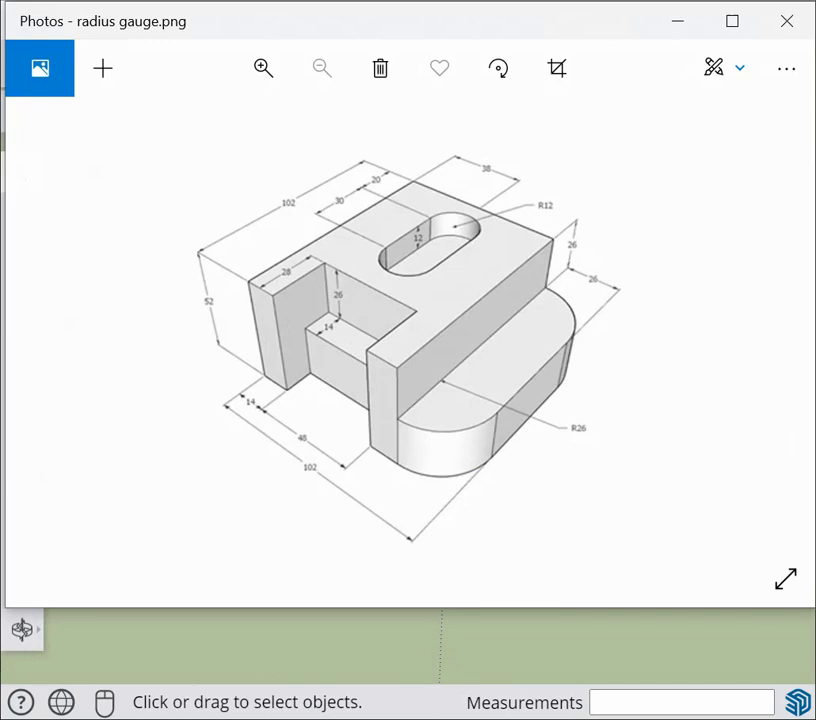
pyautogui.click(795, 342)
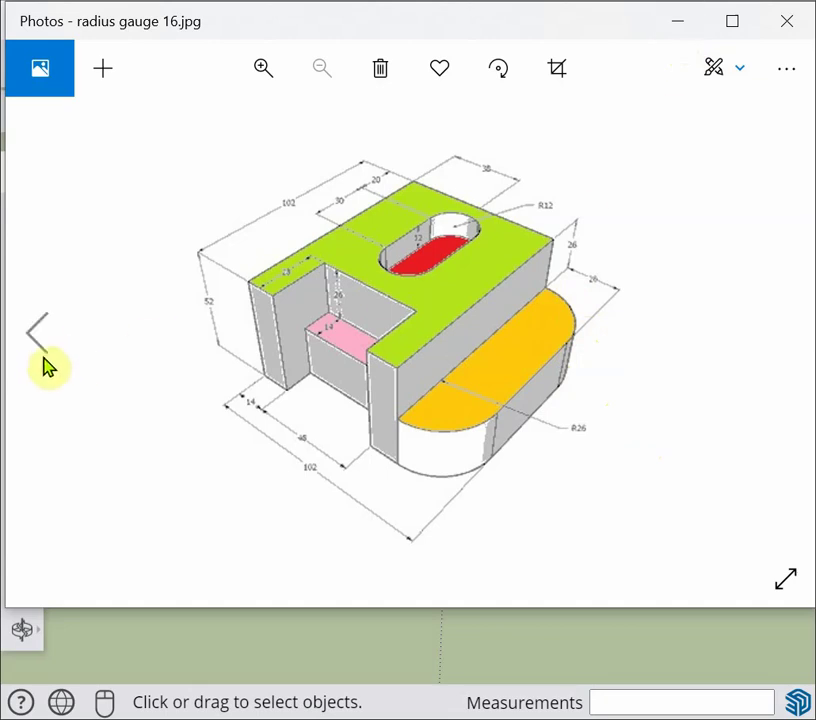
pyautogui.click(36, 342)
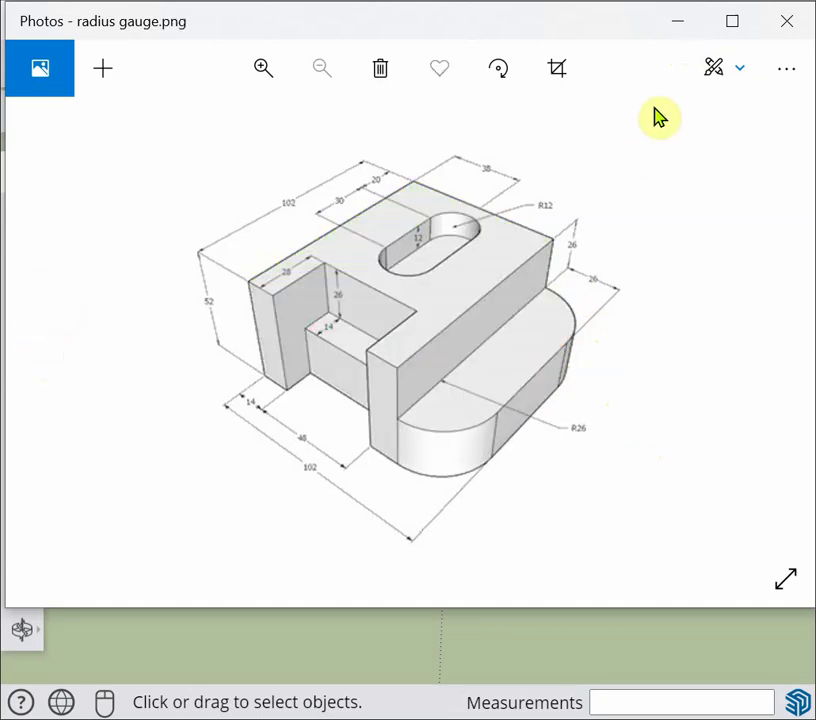
pyautogui.click(678, 22)
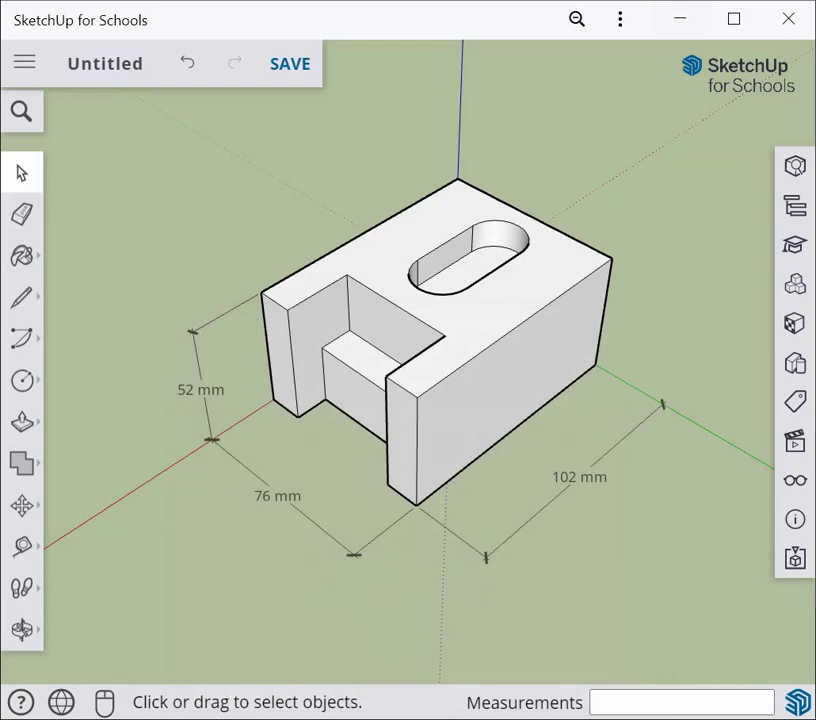
pyautogui.hotkey('alt', 'Tab')
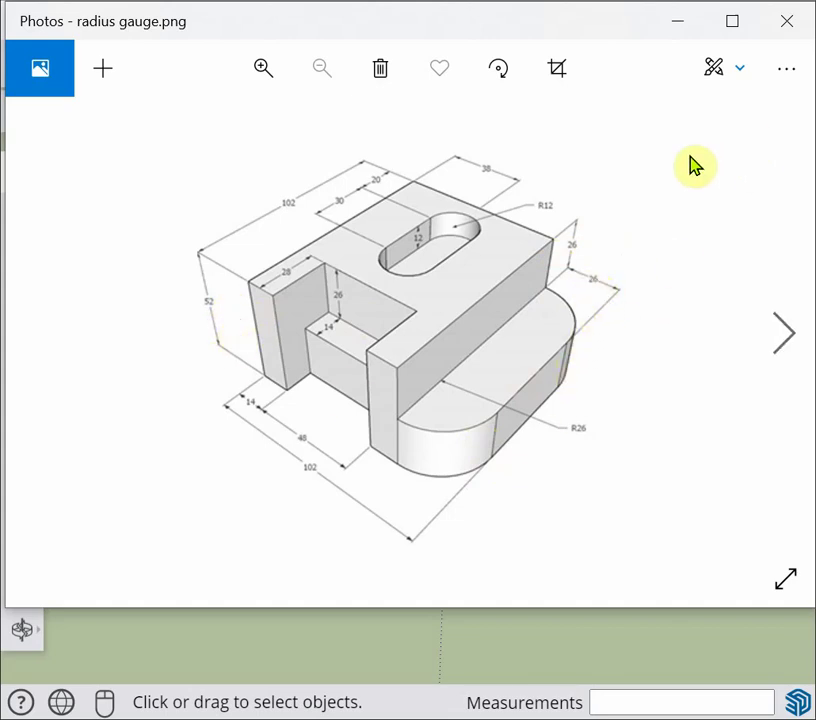
pyautogui.click(676, 22)
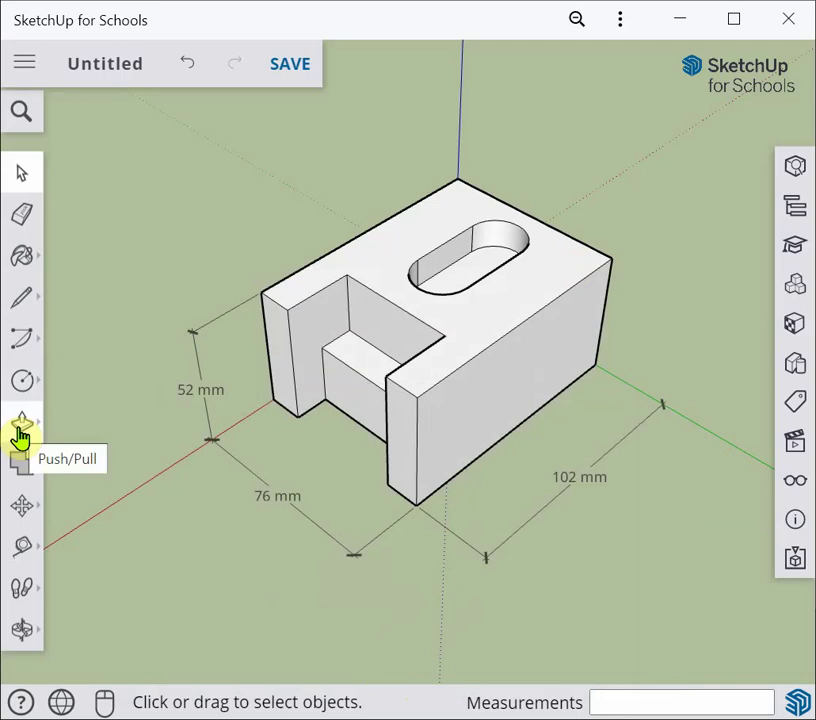
# Step: Draw a 102 x 26 mm rectangle on the ground from the block's front bottom corner along its long side
pyautogui.click(25, 348)
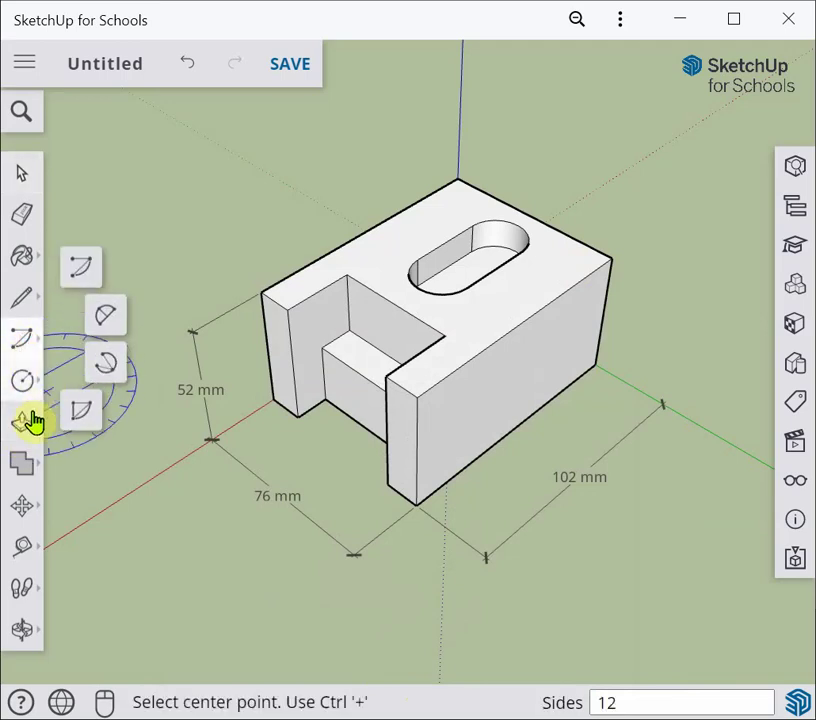
pyautogui.click(24, 386)
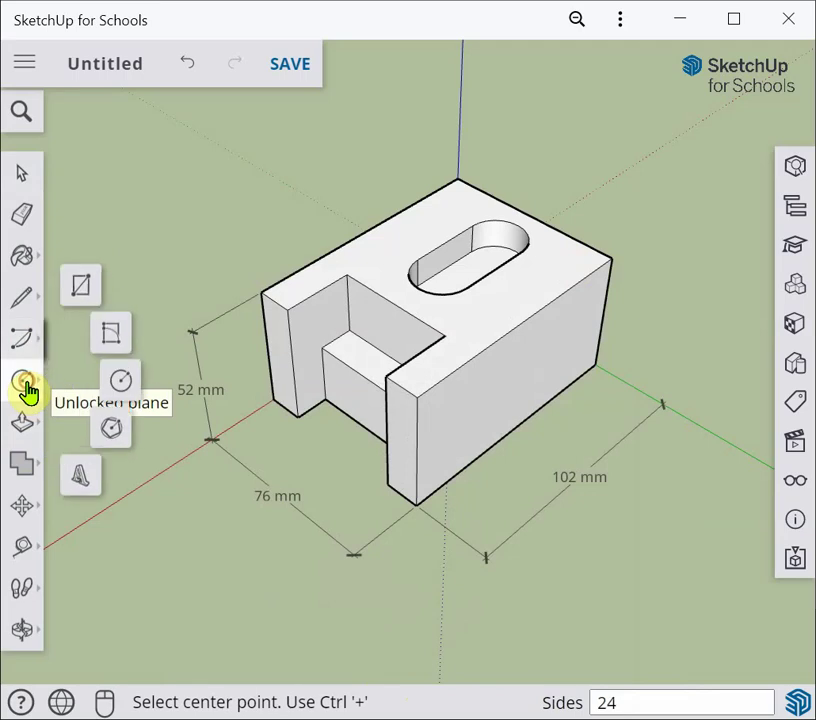
pyautogui.click(79, 293)
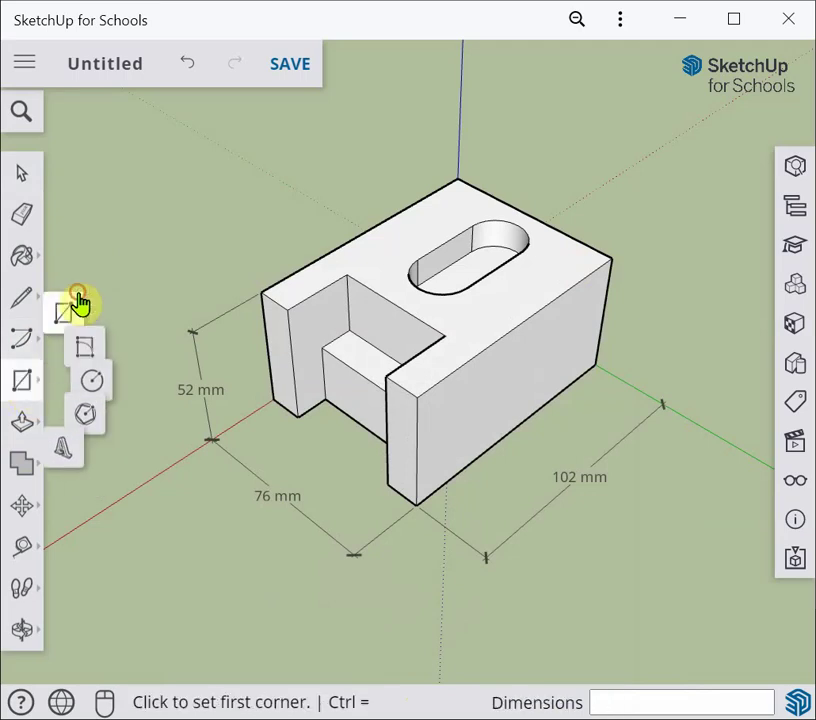
pyautogui.click(416, 503)
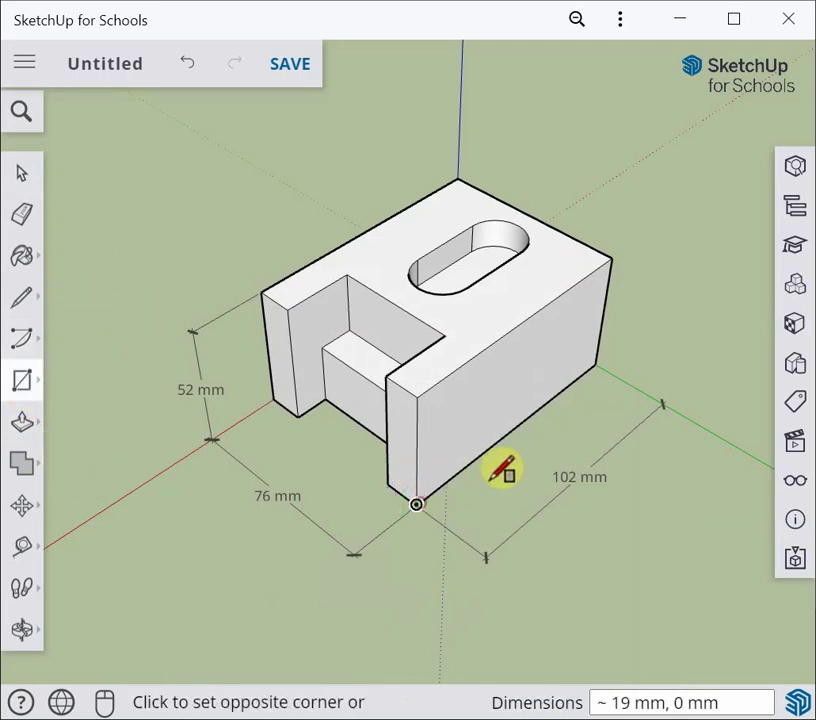
pyautogui.click(638, 386)
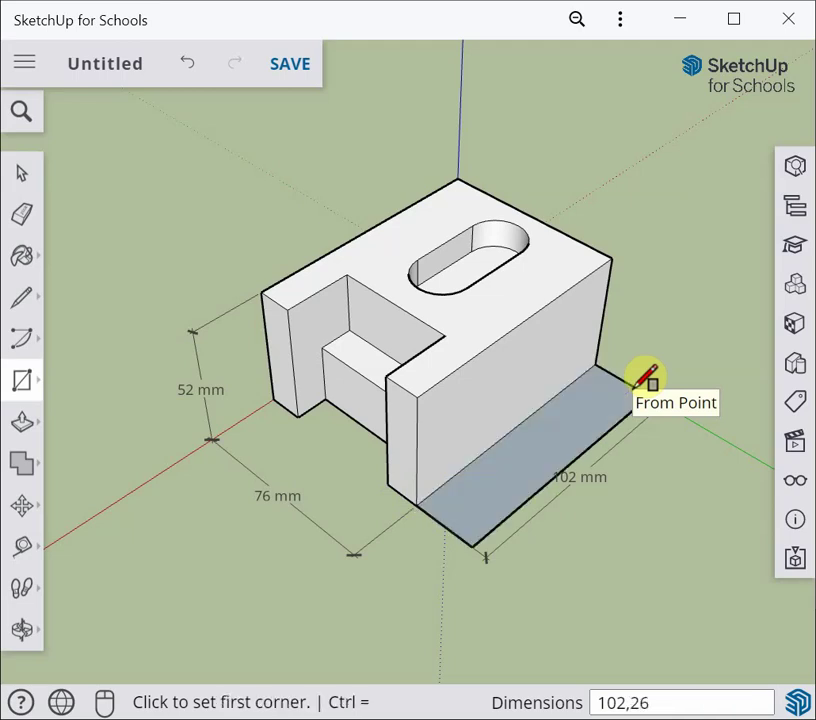
pyautogui.click(18, 173)
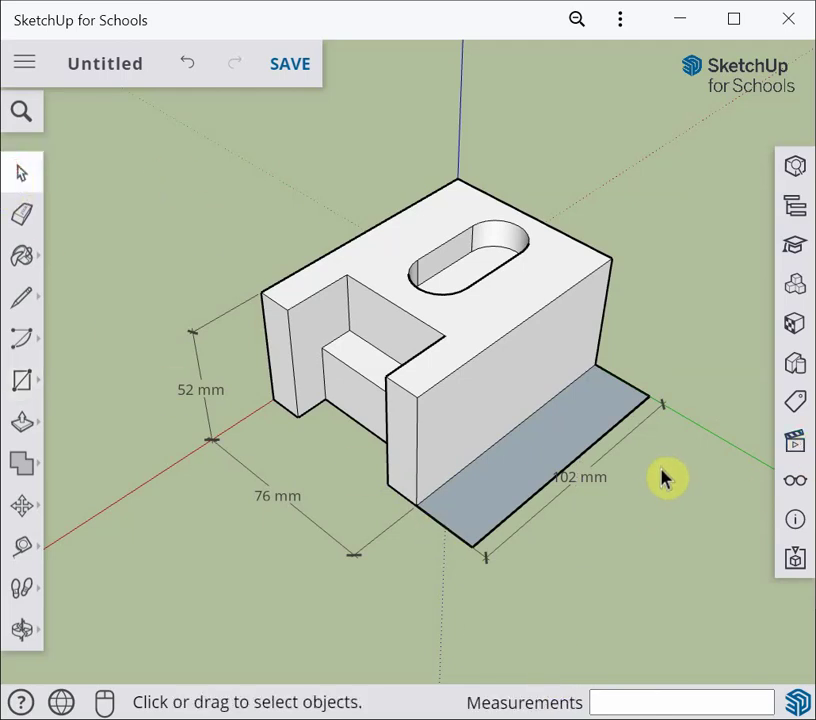
pyautogui.scroll(3, 570, 530)
pyautogui.moveTo(559, 556); pyautogui.dragTo(585, 533, button='middle')
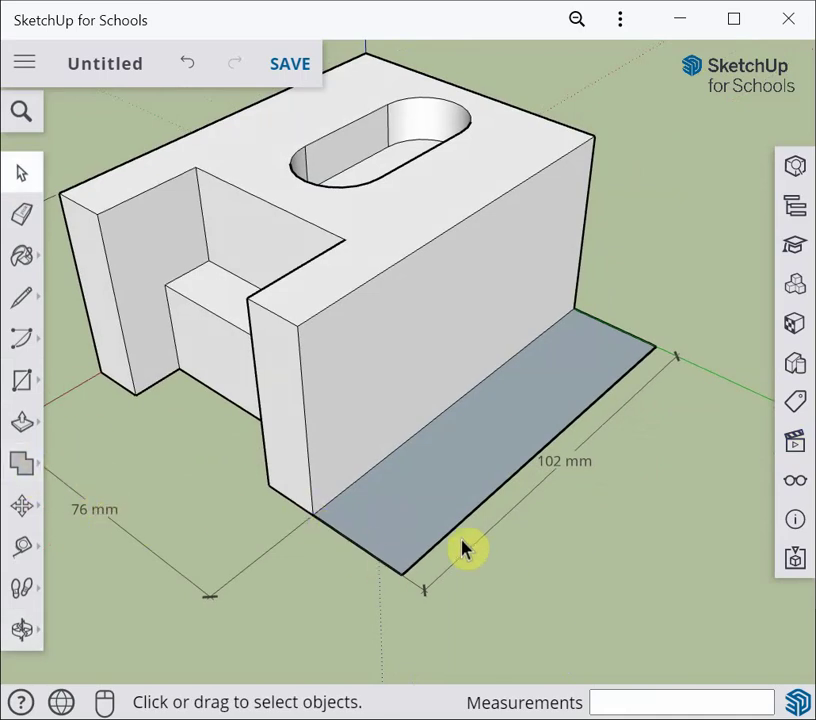
pyautogui.click(23, 386)
pyautogui.click(23, 386)
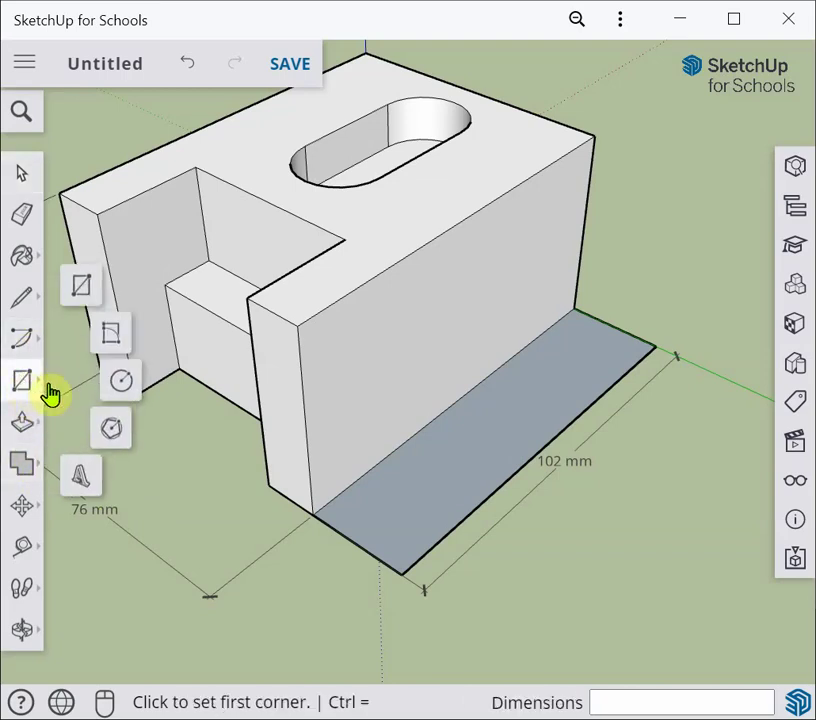
pyautogui.click(121, 384)
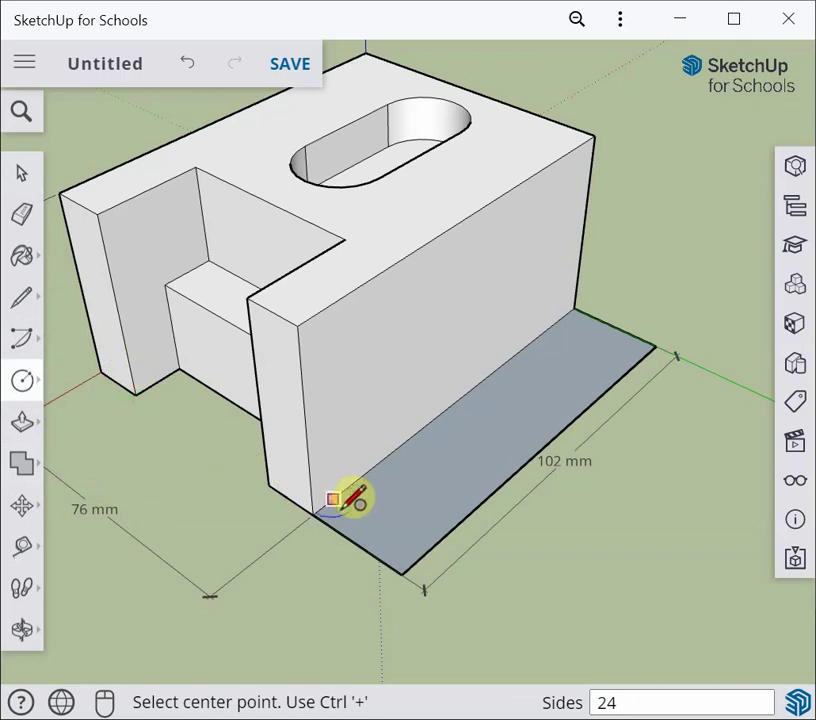
pyautogui.click(313, 514)
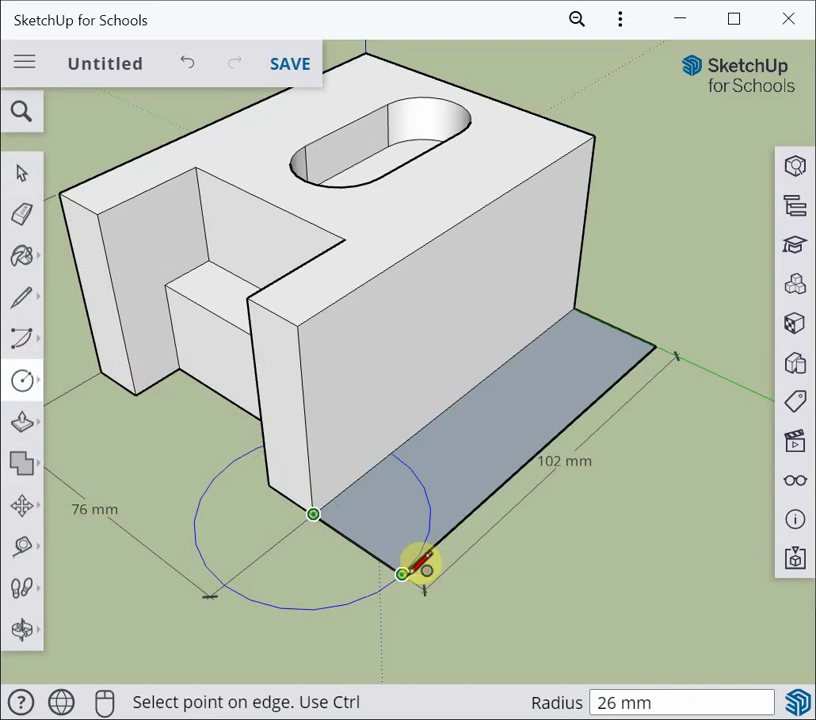
pyautogui.press('Escape')
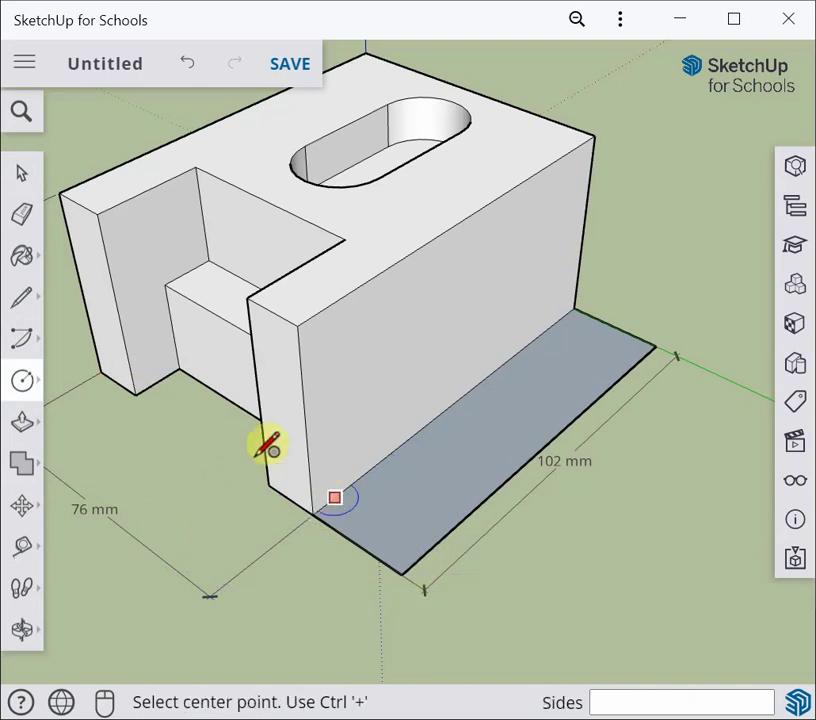
pyautogui.click(23, 345)
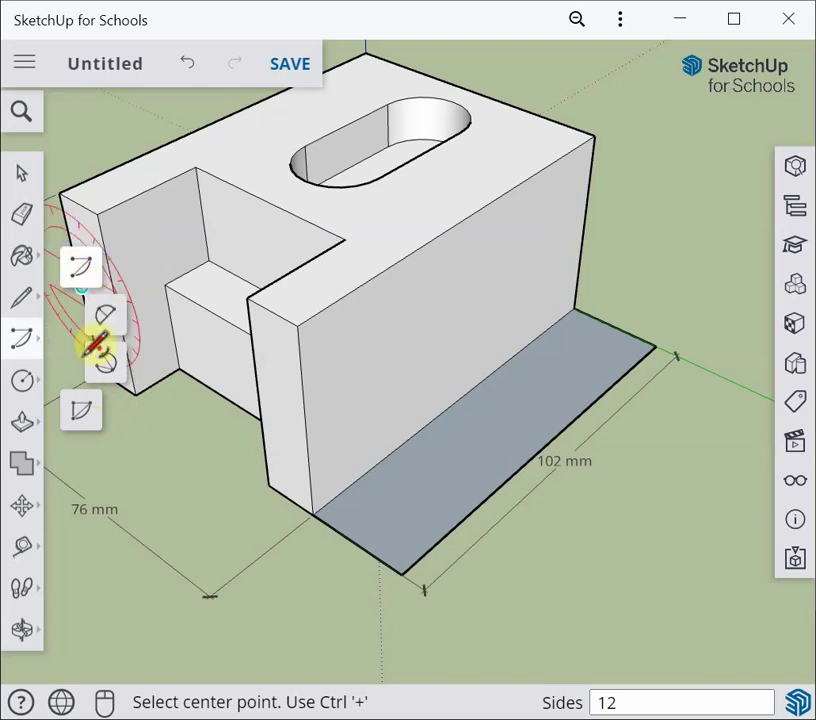
pyautogui.click(81, 413)
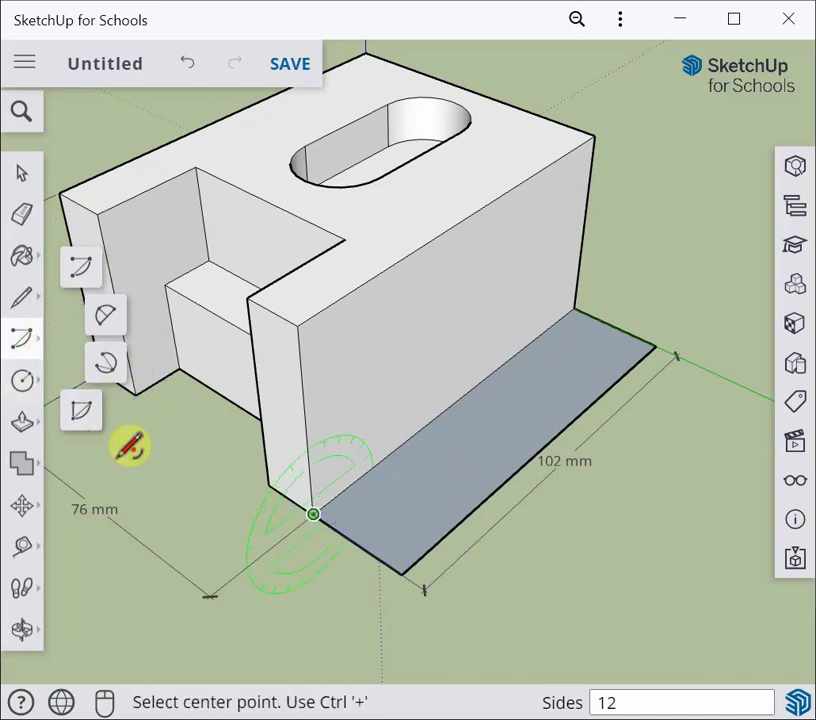
pyautogui.click(31, 390)
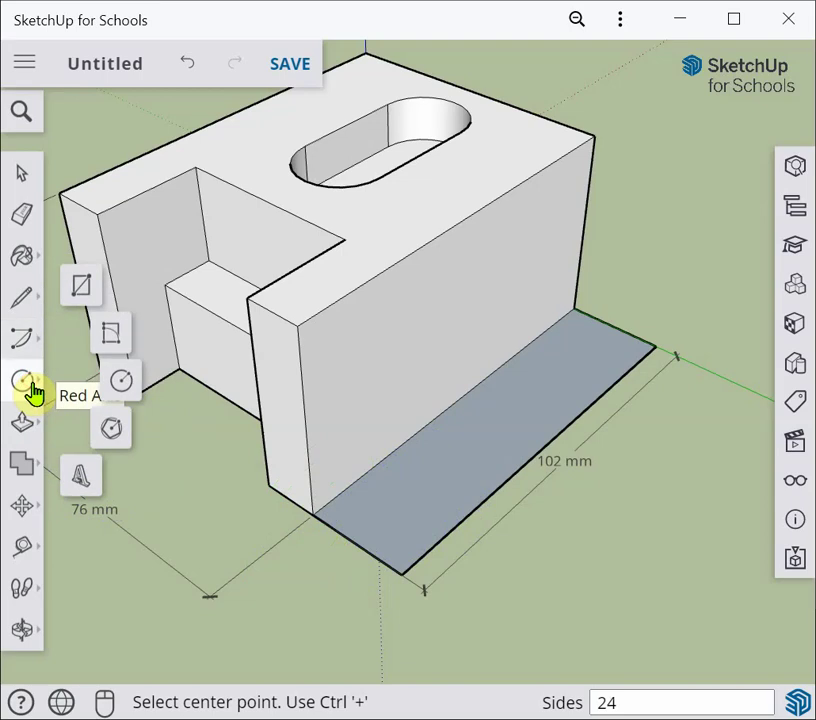
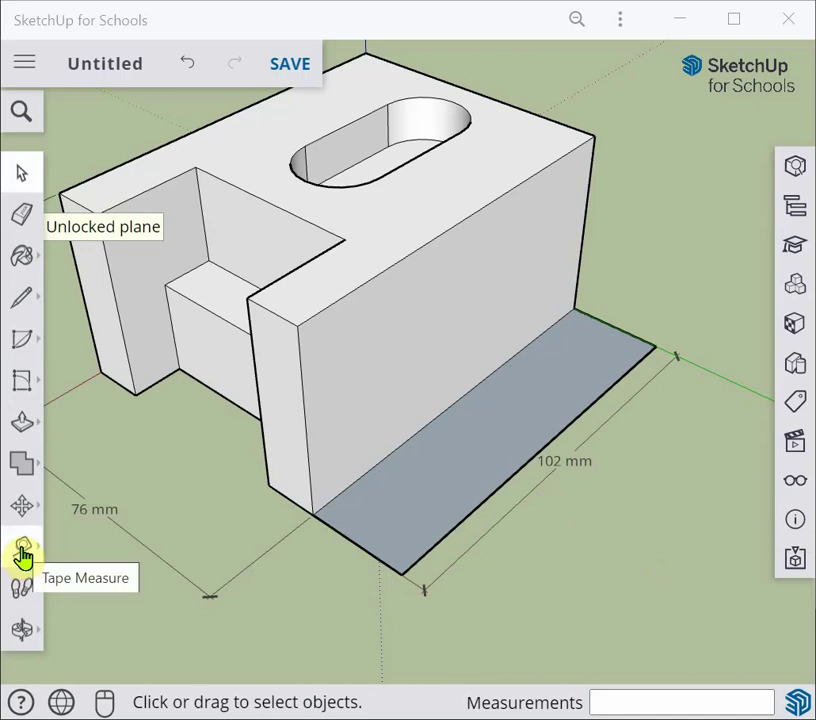
# Step: Place a guide point on the block's long bottom edge, 26 mm from the front corner
pyautogui.click(22, 550)
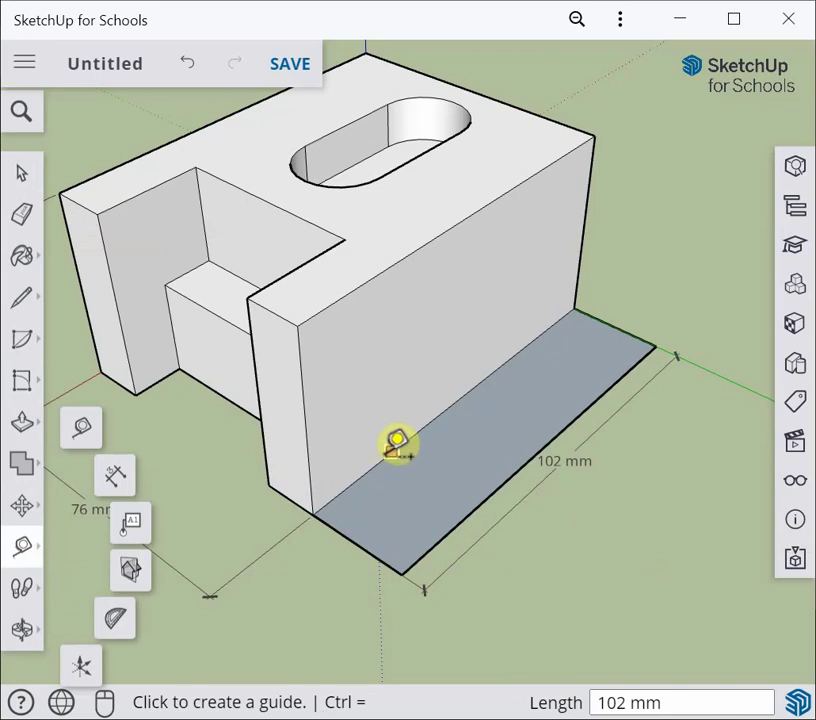
pyautogui.click(313, 513)
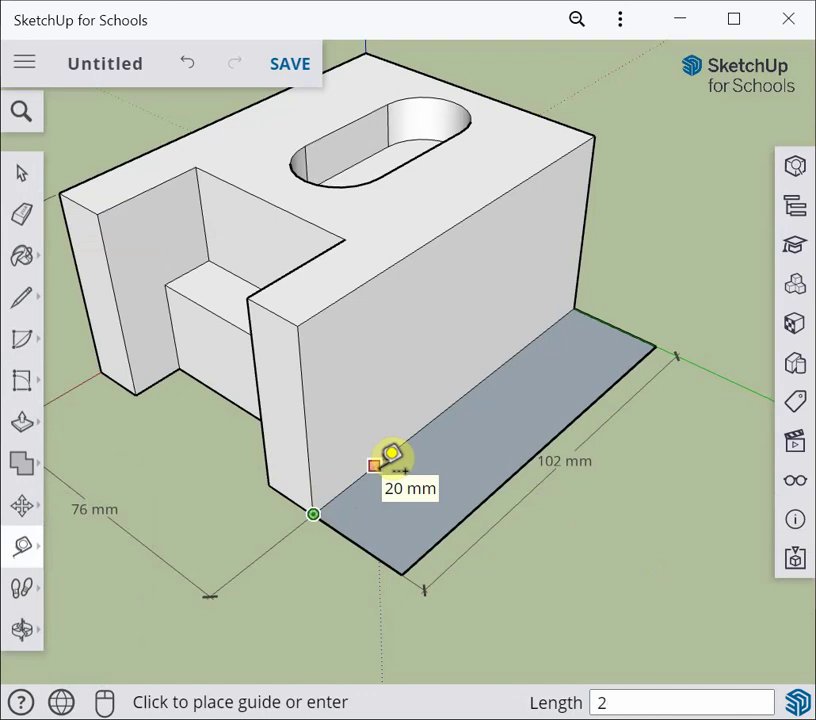
pyautogui.press('Return')
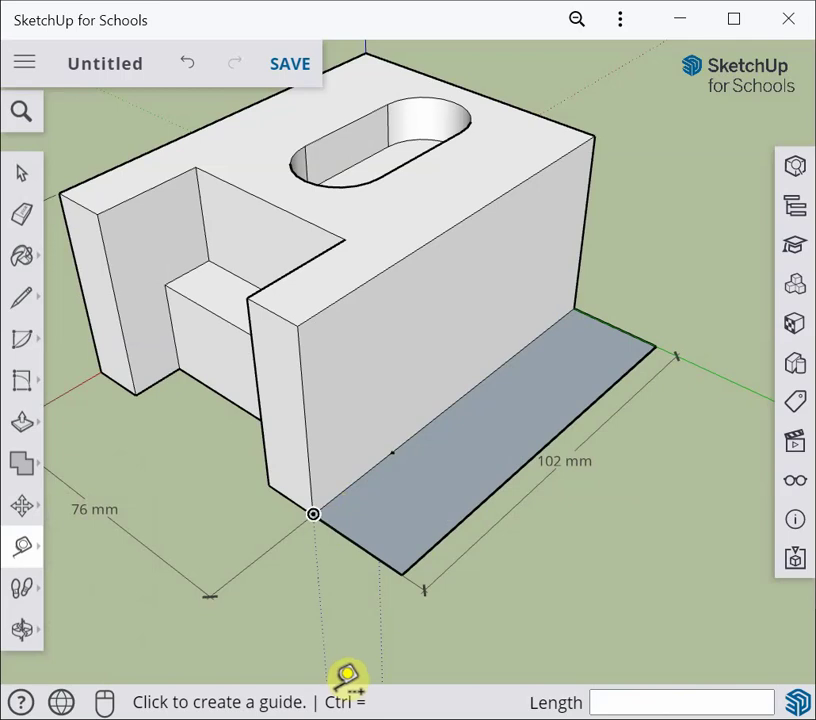
# Step: Place a second guide point on the block's long bottom edge, 26 mm from the rear corner
pyautogui.click(20, 175)
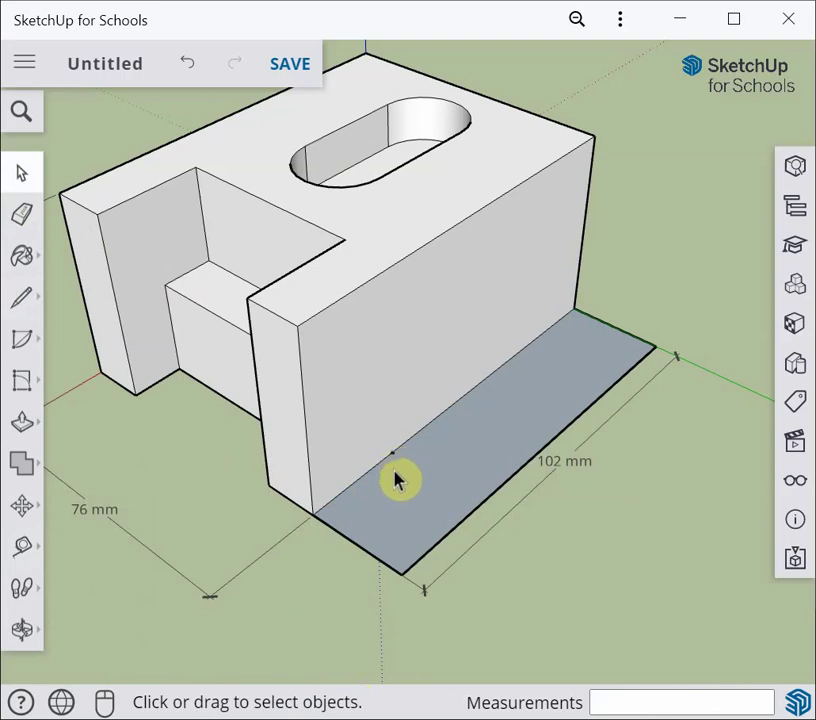
pyautogui.click(22, 550)
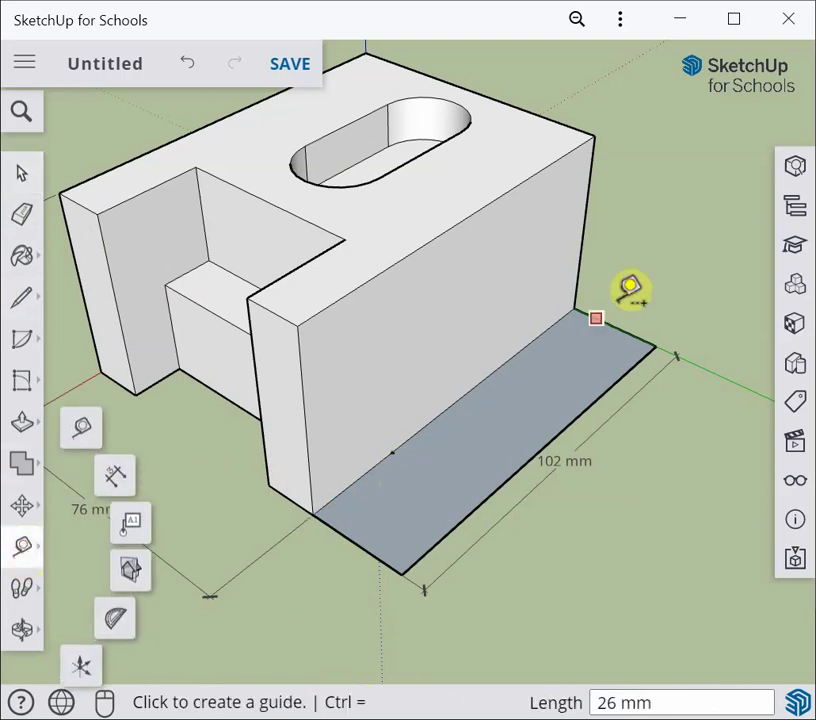
pyautogui.click(576, 306)
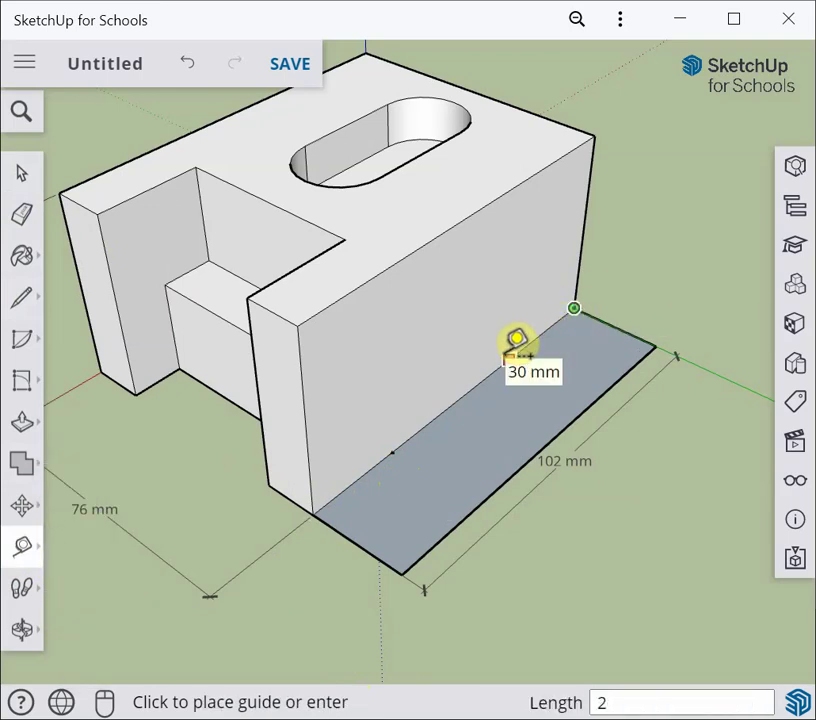
pyautogui.click(517, 340)
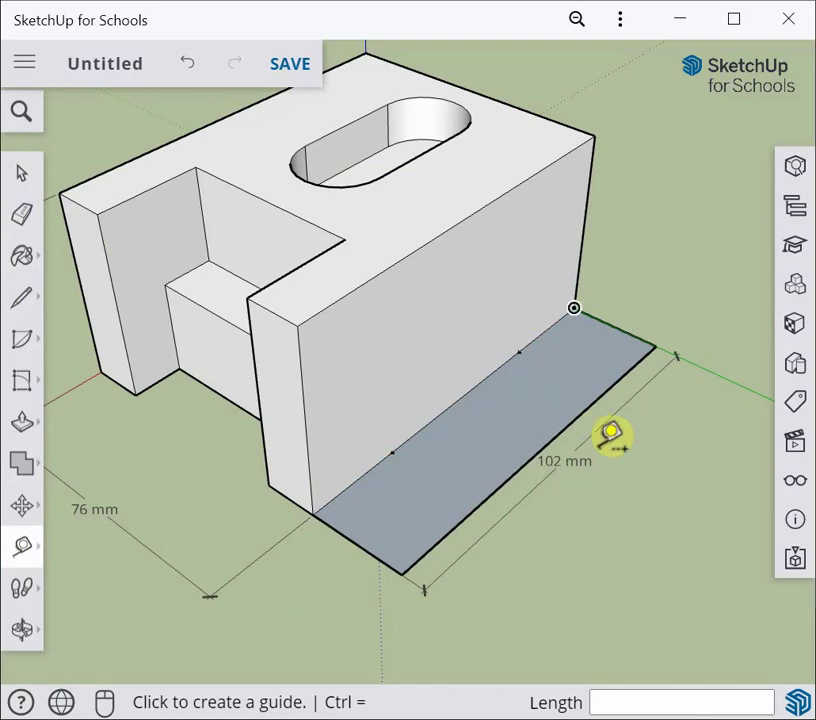
pyautogui.click(22, 175)
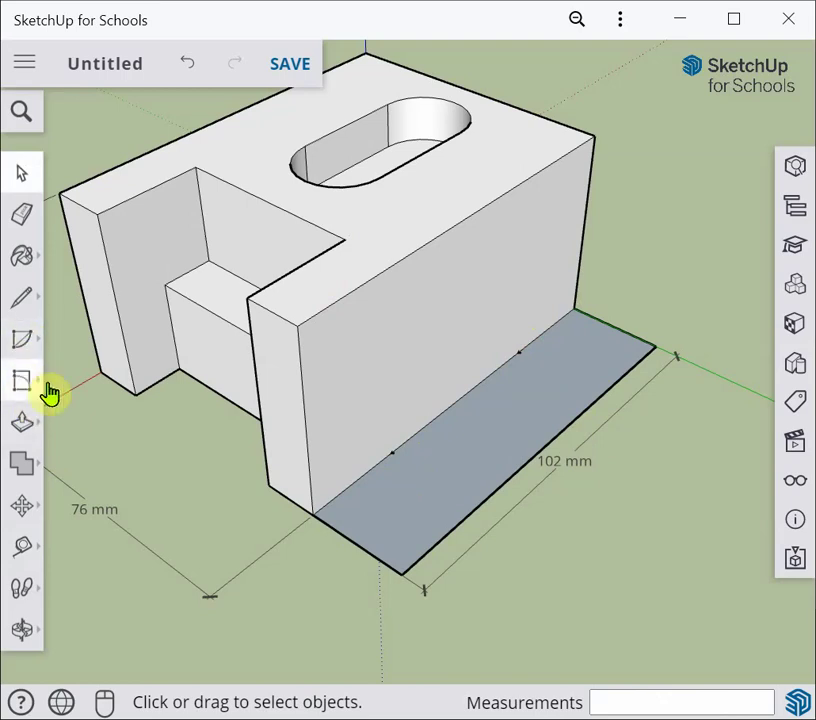
# Step: Draw a 90° pie of 26 mm radius on the ground rectangle, centred on the front guide point and starting at the block's front corner
pyautogui.click(22, 344)
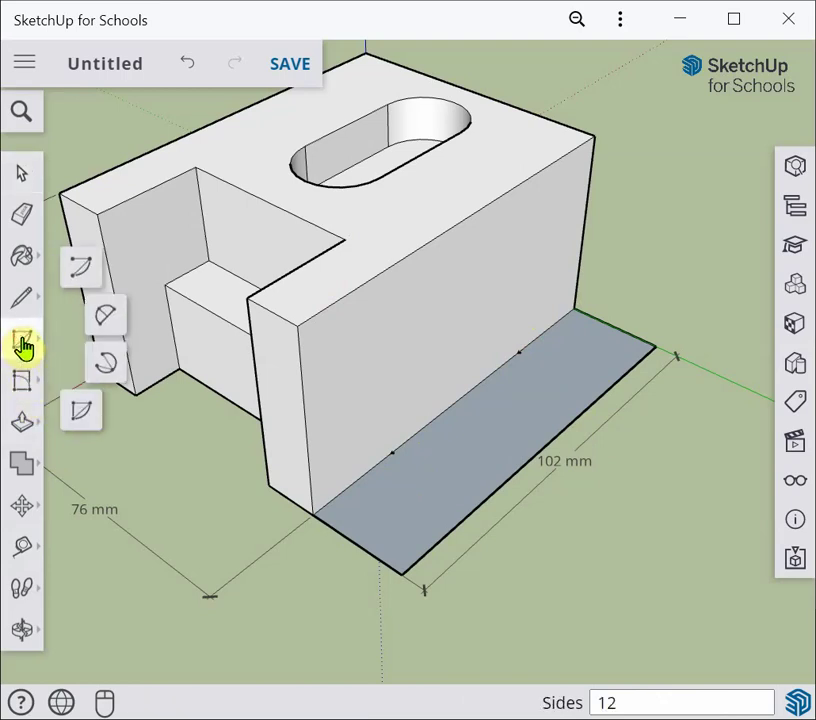
pyautogui.click(81, 410)
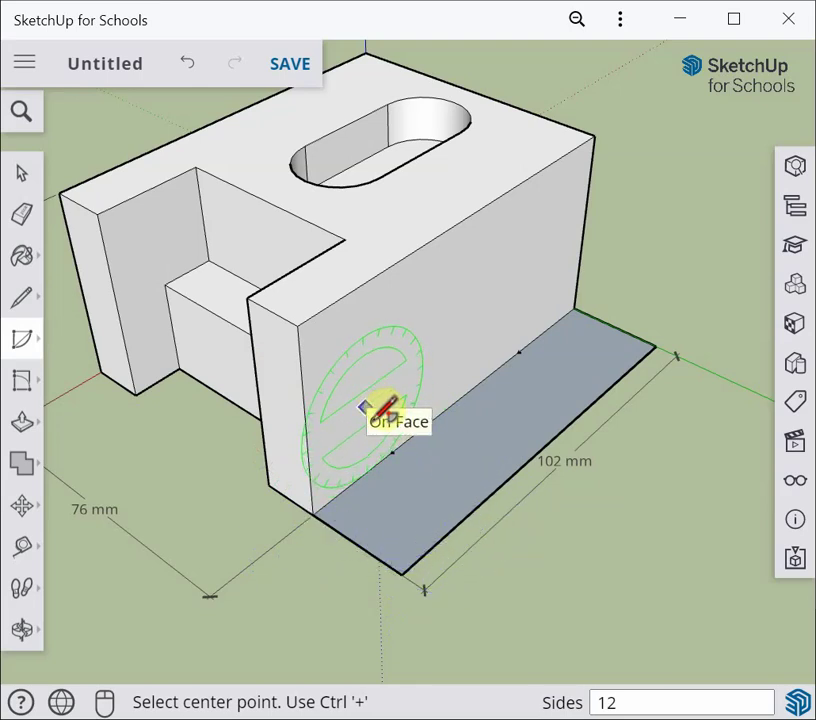
pyautogui.click(390, 452)
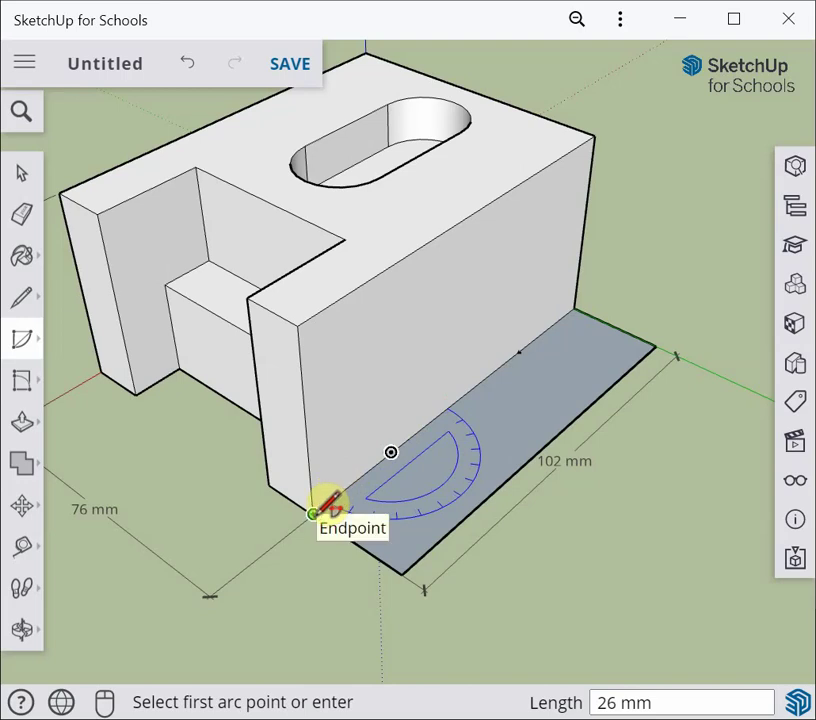
pyautogui.click(313, 512)
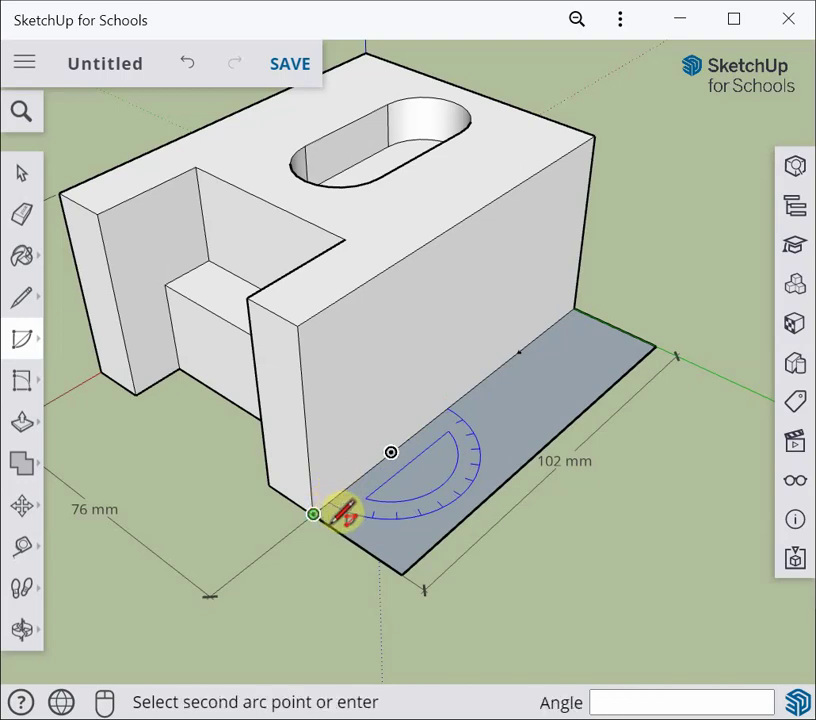
pyautogui.click(477, 503)
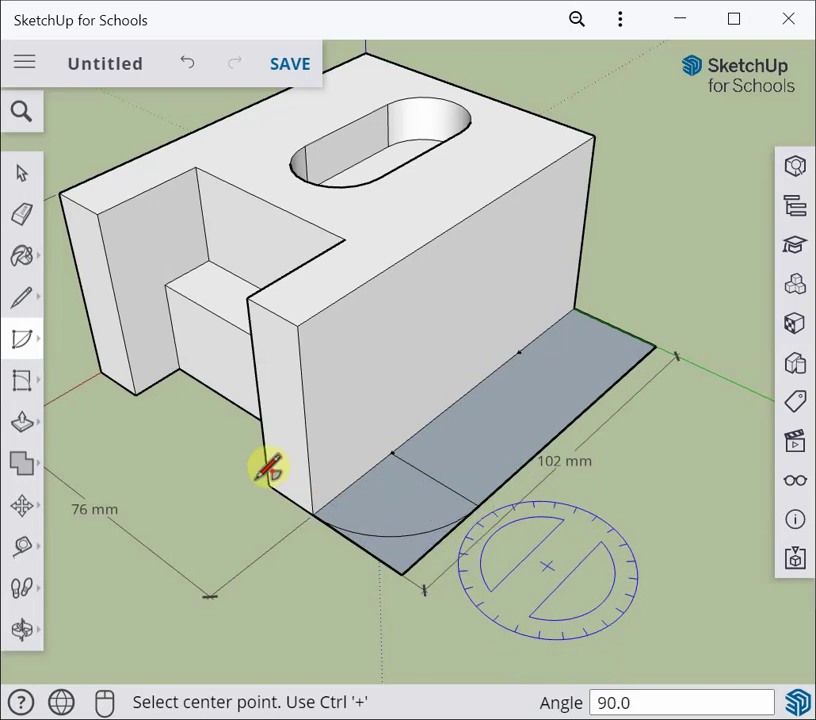
# Step: Draw a matching 90° pie of 26 mm radius centred on the rear guide point, from the block's rear corner to the rectangle's outer edge
pyautogui.click(517, 352)
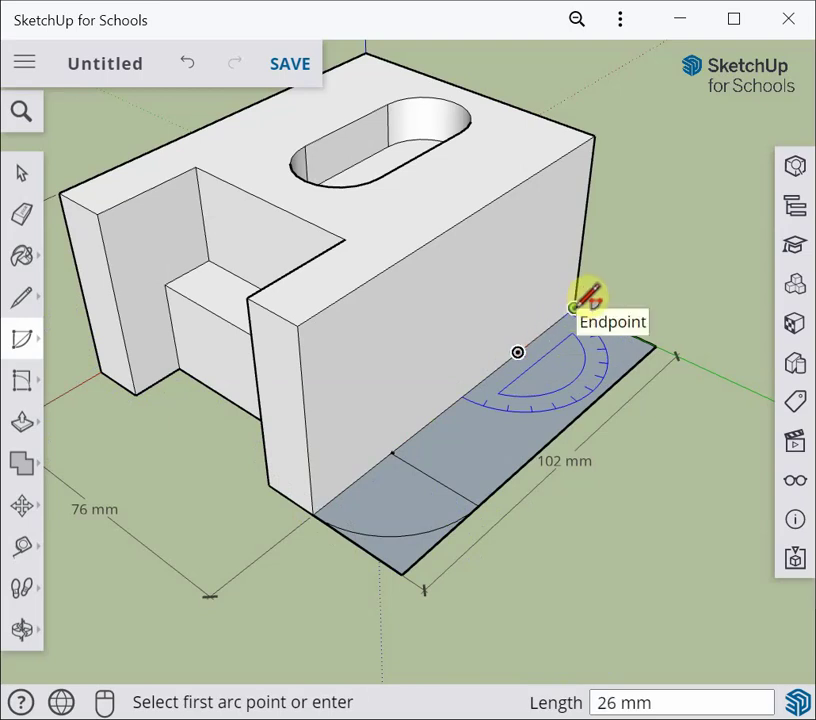
pyautogui.click(574, 307)
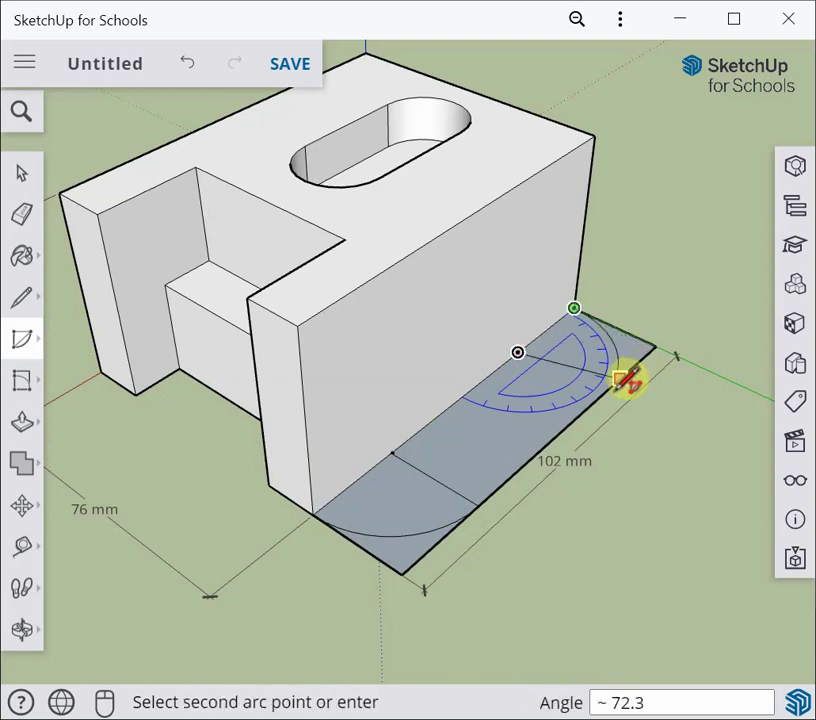
pyautogui.click(616, 387)
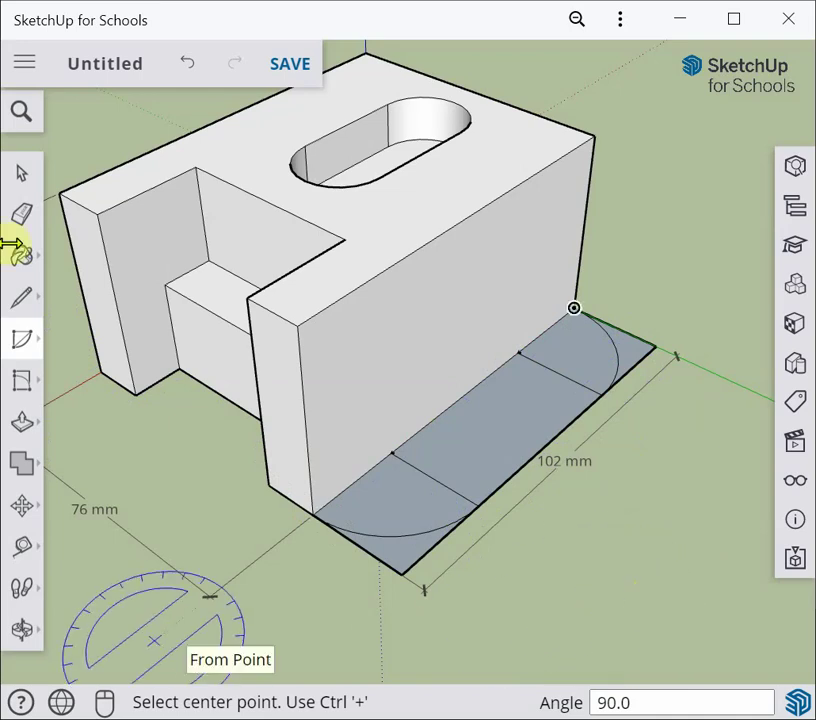
# Step: Erase the rectangle's two square outer corners and the pies' inner straight edges, leaving one rounded ledge outline
pyautogui.click(22, 215)
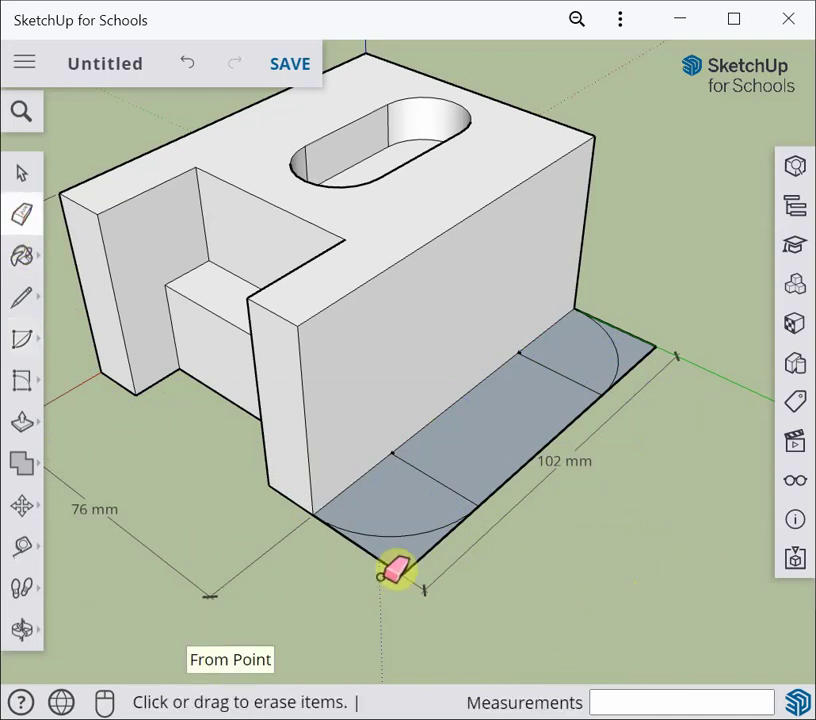
pyautogui.moveTo(410, 565)
pyautogui.mouseDown()
pyautogui.moveTo(430, 557)
pyautogui.moveTo(448, 641)
pyautogui.mouseUp()
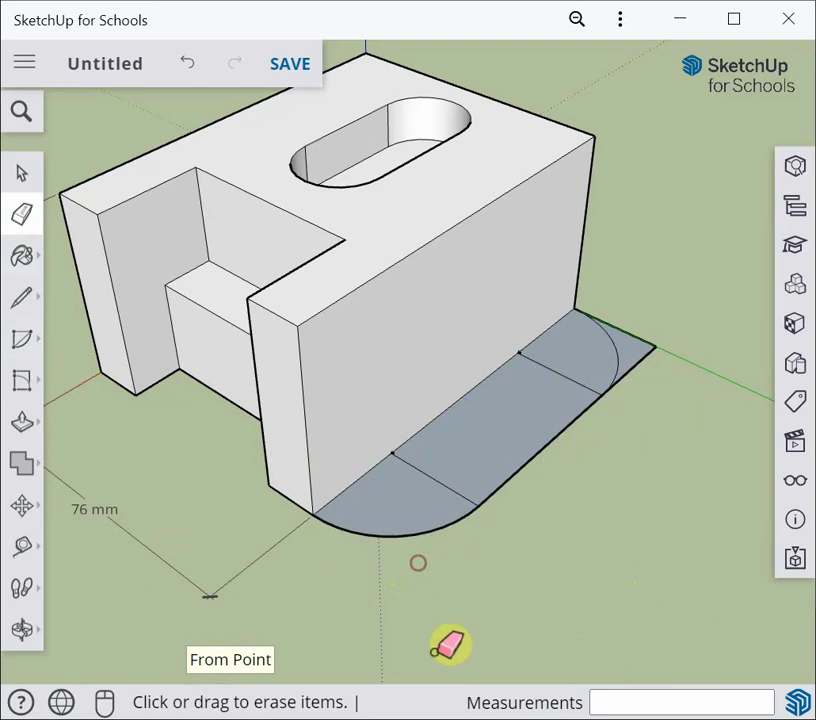
pyautogui.moveTo(672, 358)
pyautogui.mouseDown()
pyautogui.moveTo(647, 324)
pyautogui.moveTo(655, 335)
pyautogui.mouseUp()
pyautogui.moveTo(448, 463); pyautogui.dragTo(435, 479)
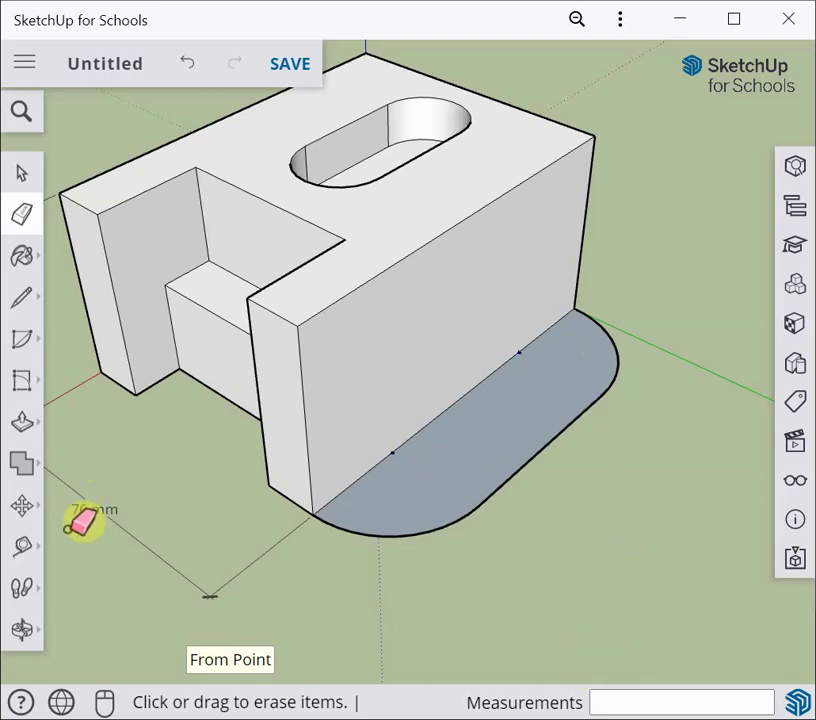
# Step: Push/Pull the rounded ledge face up 26 mm, to the midpoint of the block's vertical corner edge
pyautogui.click(19, 425)
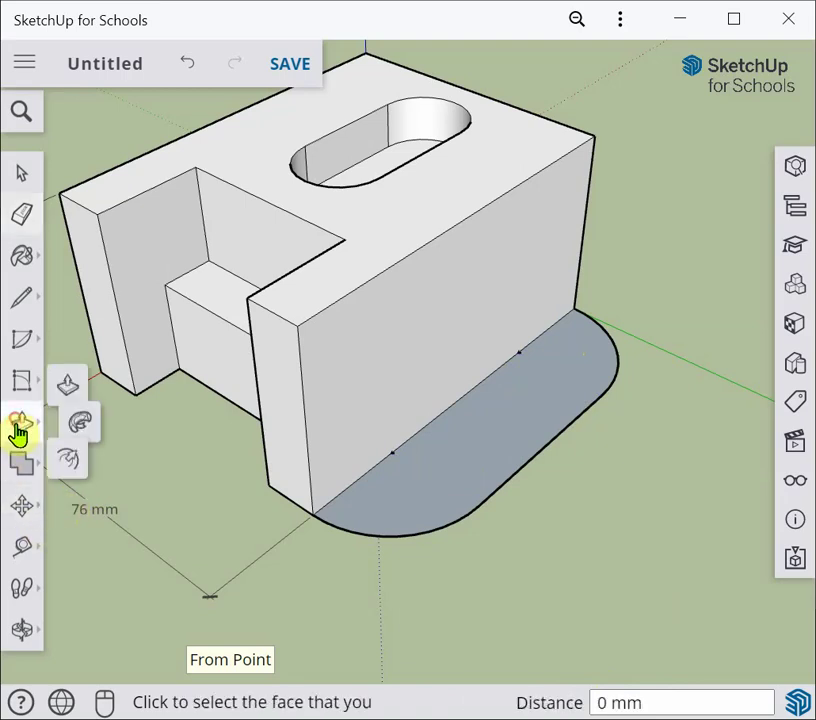
pyautogui.click(404, 500)
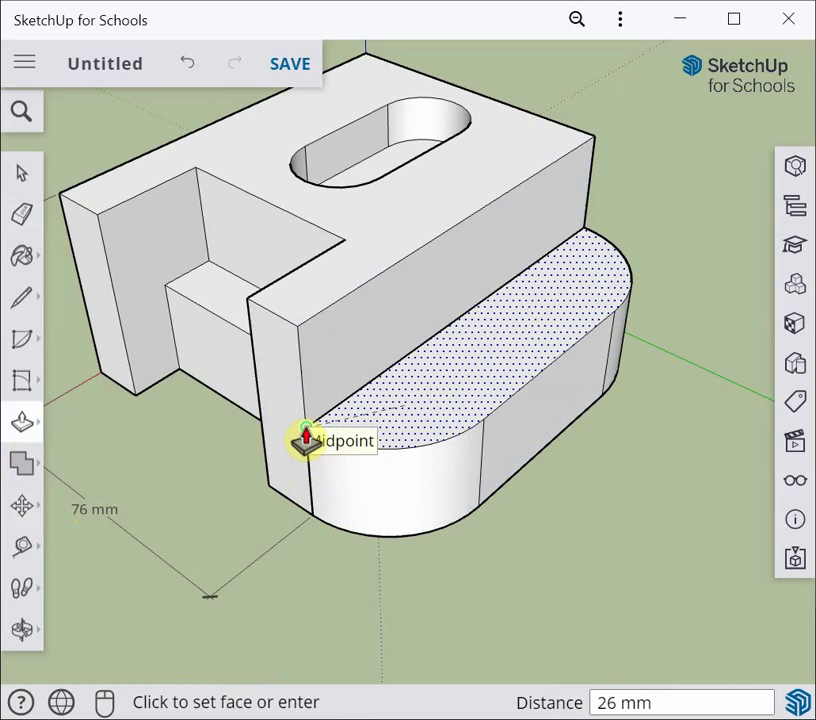
pyautogui.click(303, 438)
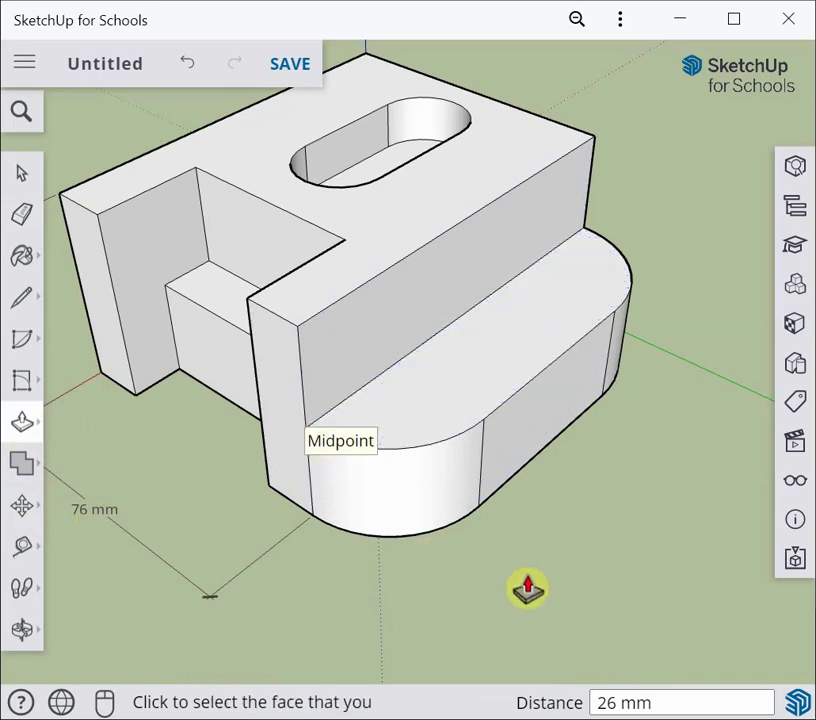
pyautogui.click(12, 176)
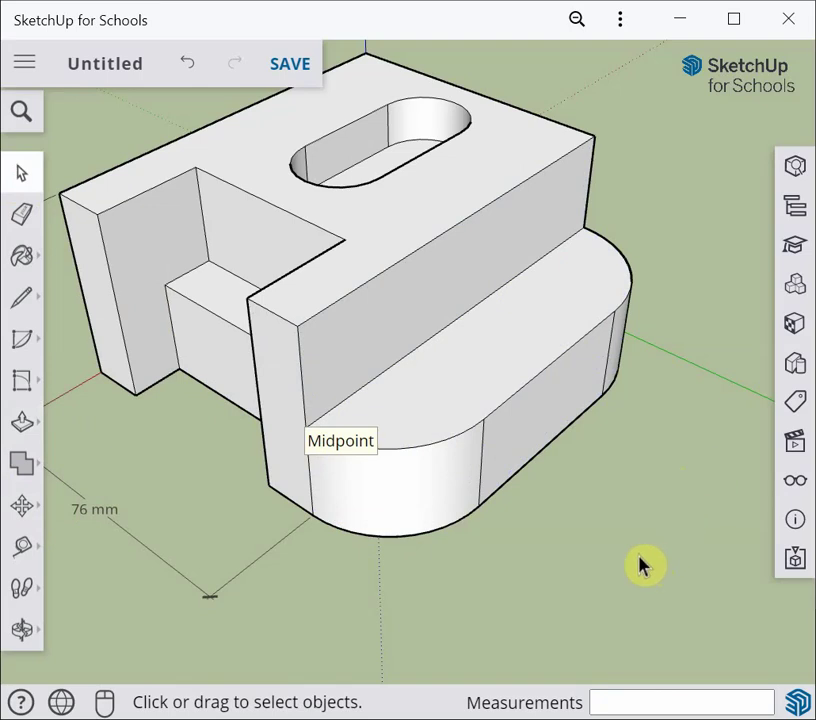
# Step: View the whole finished model and compare it with the radius gauge drawing in Photos
pyautogui.keyDown('shift'); pyautogui.moveTo(587, 535); pyautogui.dragTo(612, 540, button='middle'); pyautogui.keyUp('shift')
pyautogui.scroll(-2, 682, 580)
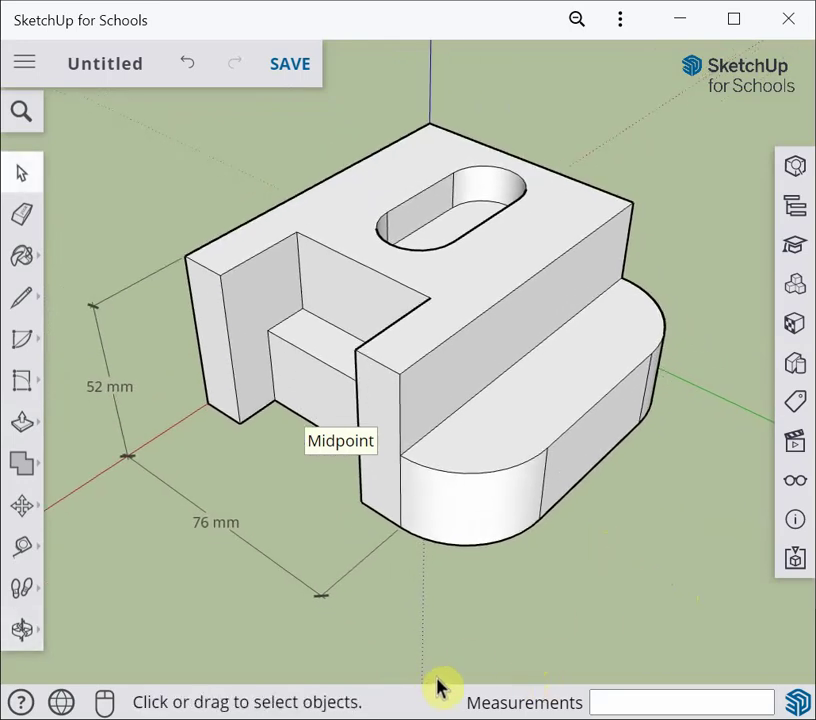
pyautogui.hotkey('alt', 'Tab')
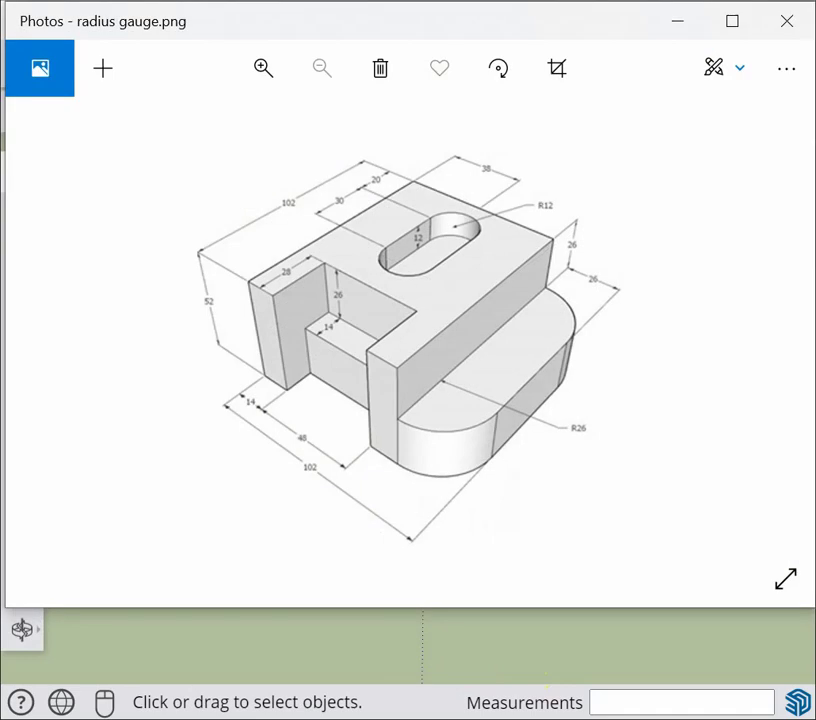
pyautogui.hotkey('alt', 'Tab')
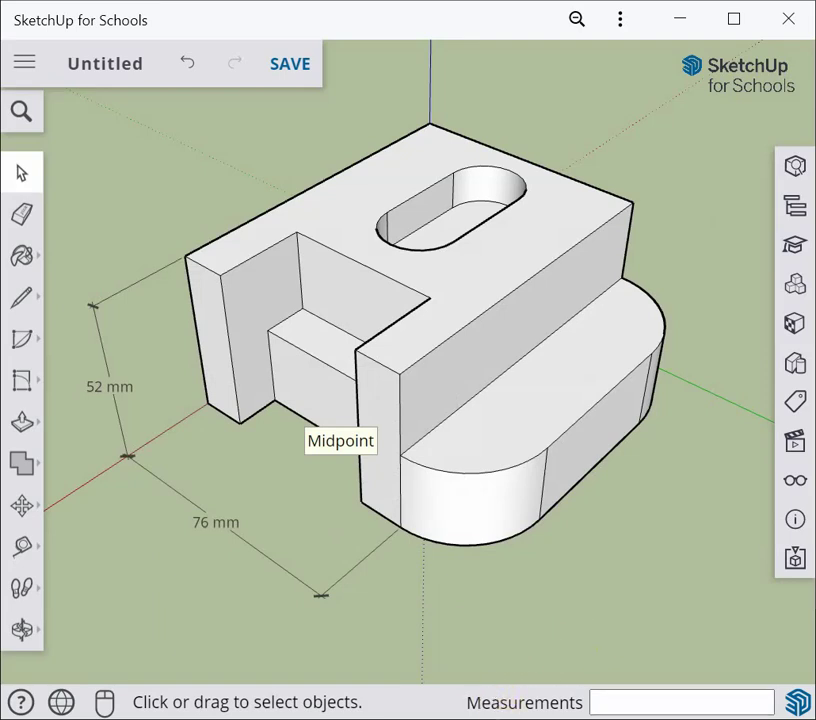
pyautogui.rightClick(535, 719)
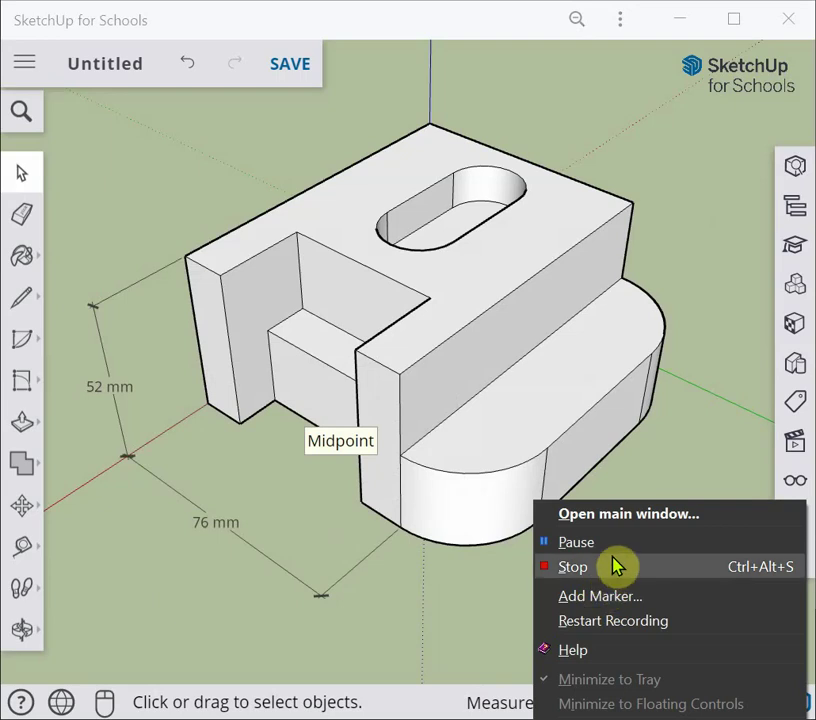